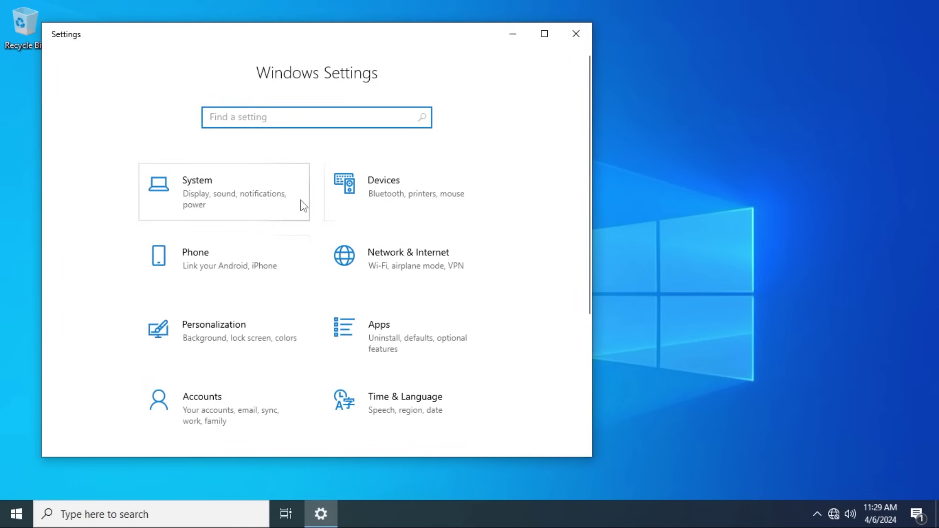
# Step: Confirm in About that this is Windows 10 Enterprise LTSC 21H2, build 19044.1288, then close Settings
pyautogui.click(302, 205)
pyautogui.scroll(-5, 225, 343)
pyautogui.click(226, 379)
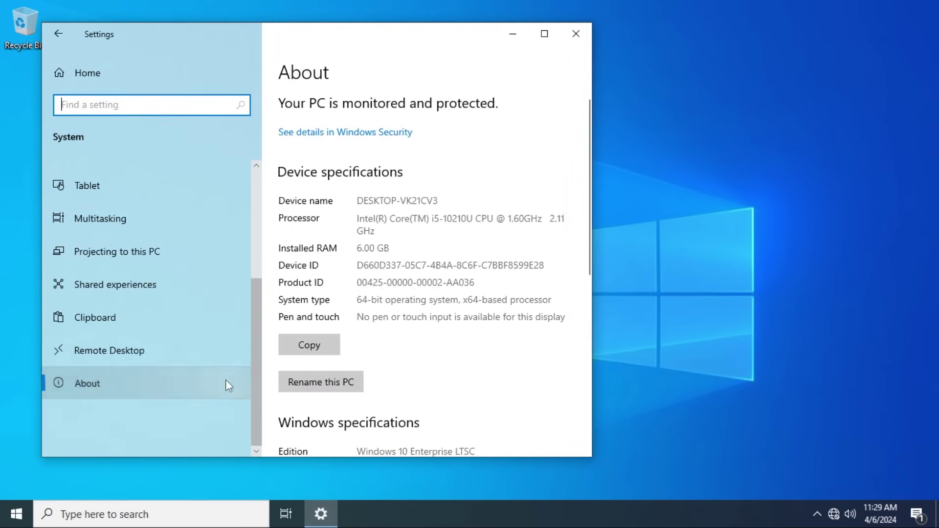
pyautogui.moveTo(589, 169); pyautogui.dragTo(591, 330)
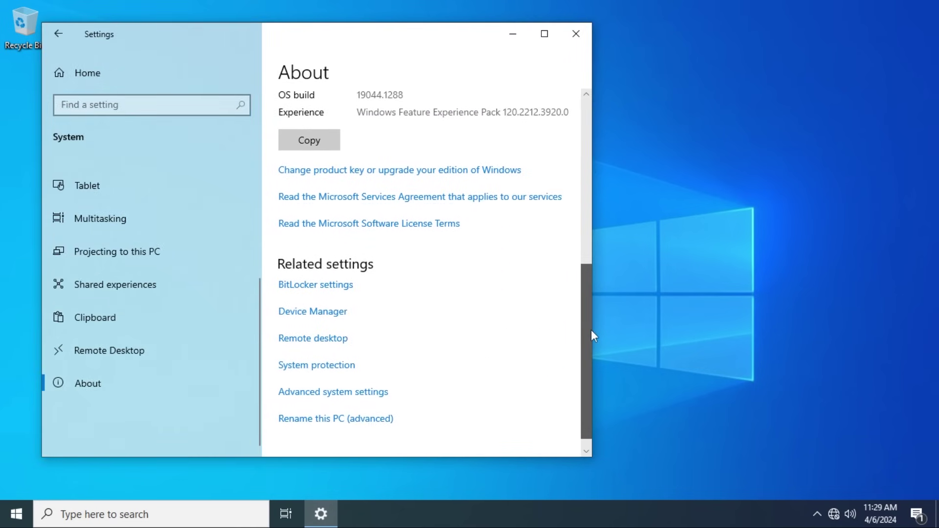
pyautogui.hotkey('alt', 'F4')
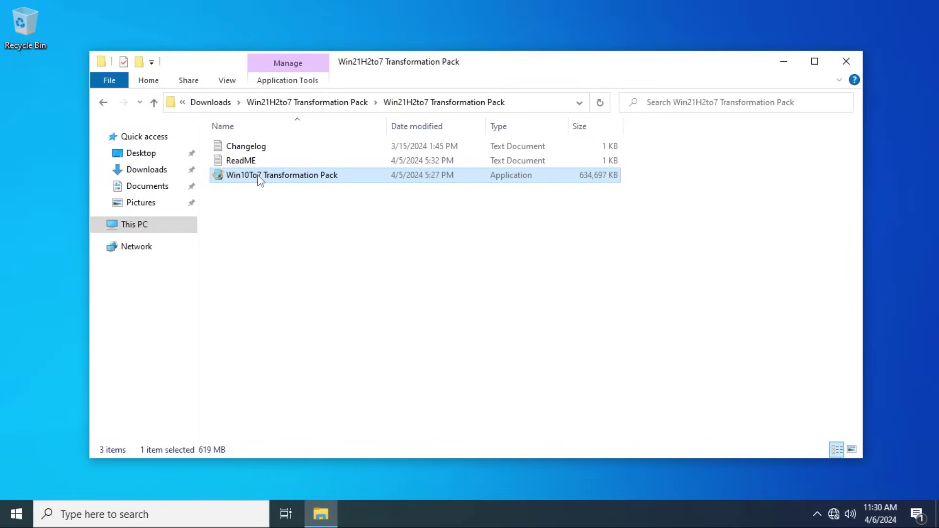
# Step: Launch the Win10To7 Transformation Pack and continue past its update warning
pyautogui.doubleClick(260, 177)
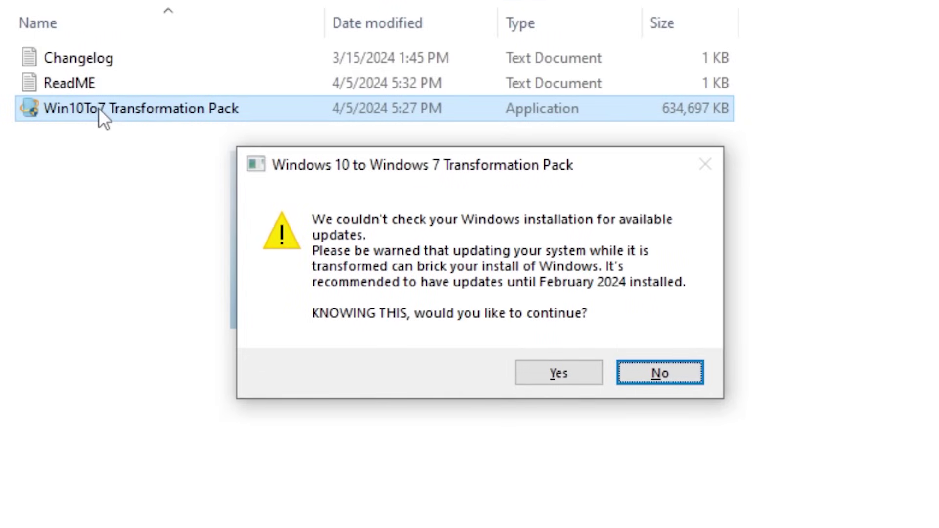
pyautogui.press('Left')
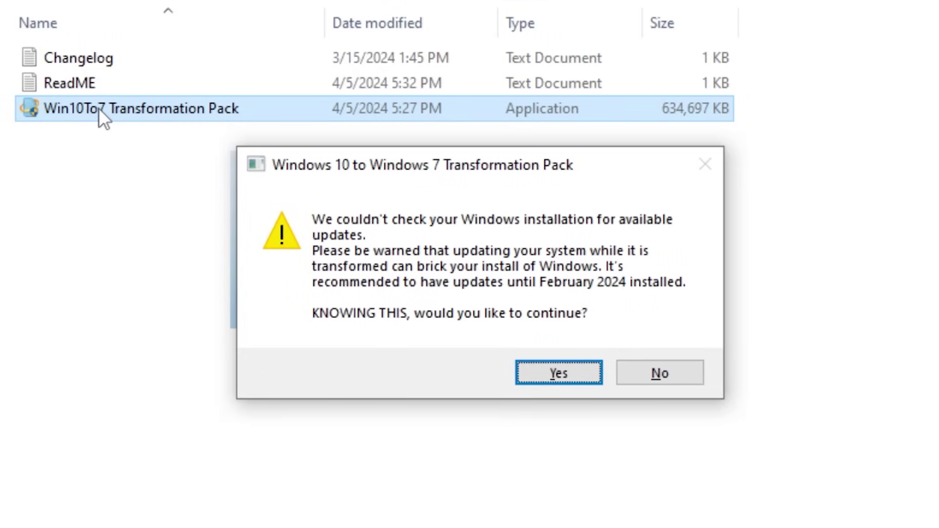
pyautogui.press('Return')
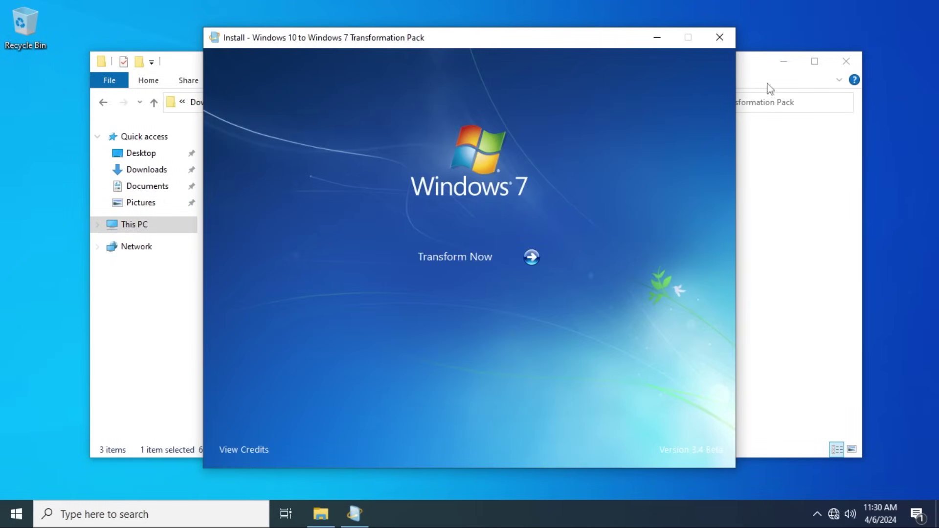
pyautogui.click(241, 449)
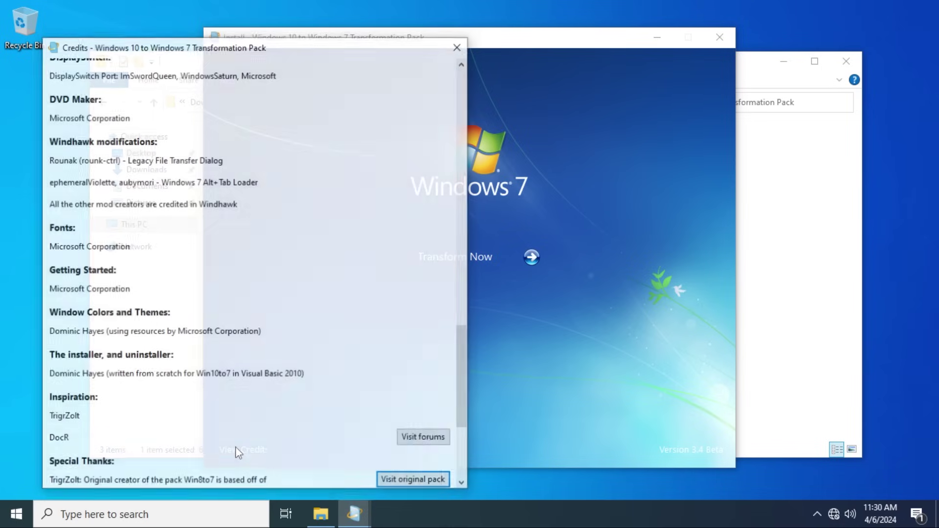
pyautogui.moveTo(462, 377); pyautogui.dragTo(478, 430)
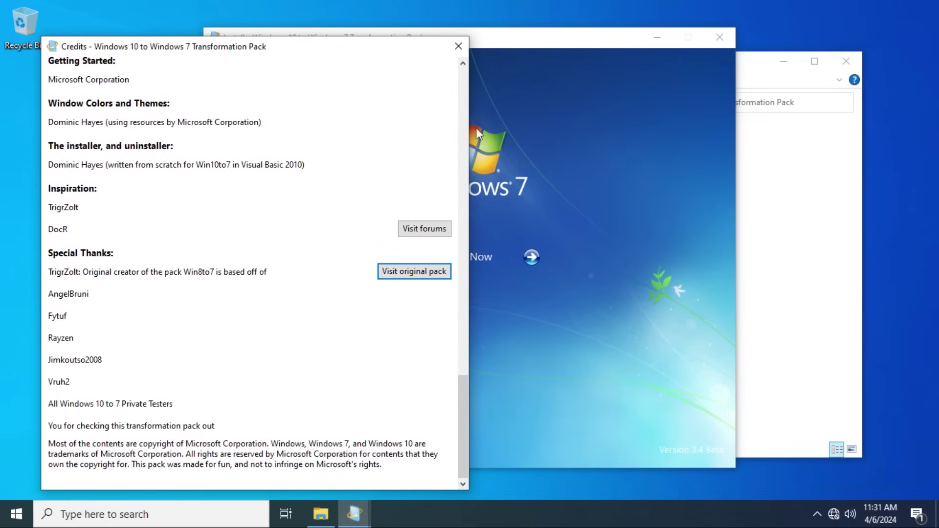
pyautogui.click(458, 47)
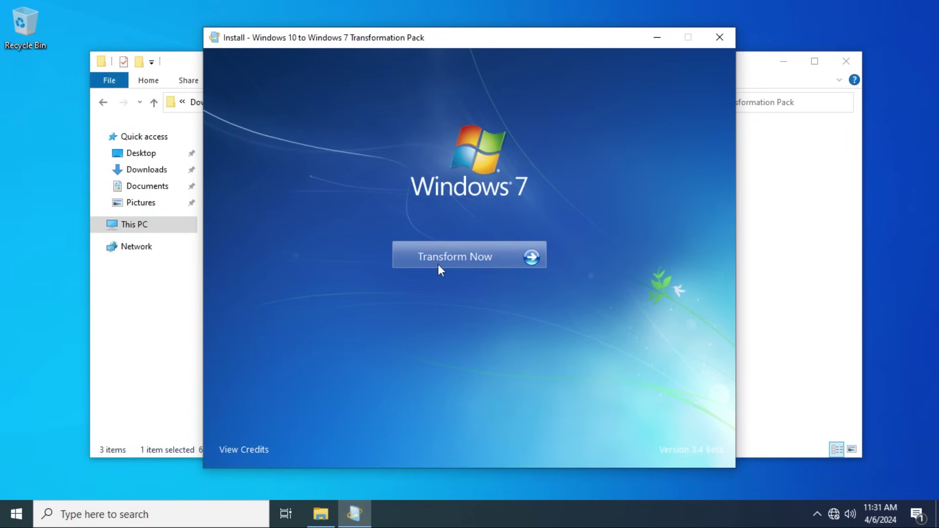
pyautogui.click(439, 264)
# Step: Accept the terms and choose Windows 7 Ultimate branding with Windows 7's Ribbon
pyautogui.moveTo(715, 124); pyautogui.dragTo(715, 420)
pyautogui.click(282, 448)
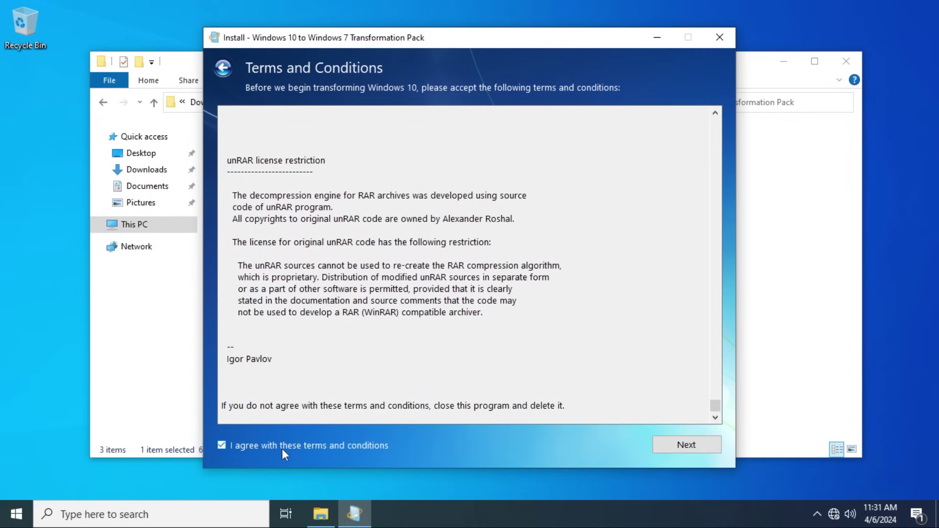
pyautogui.click(705, 446)
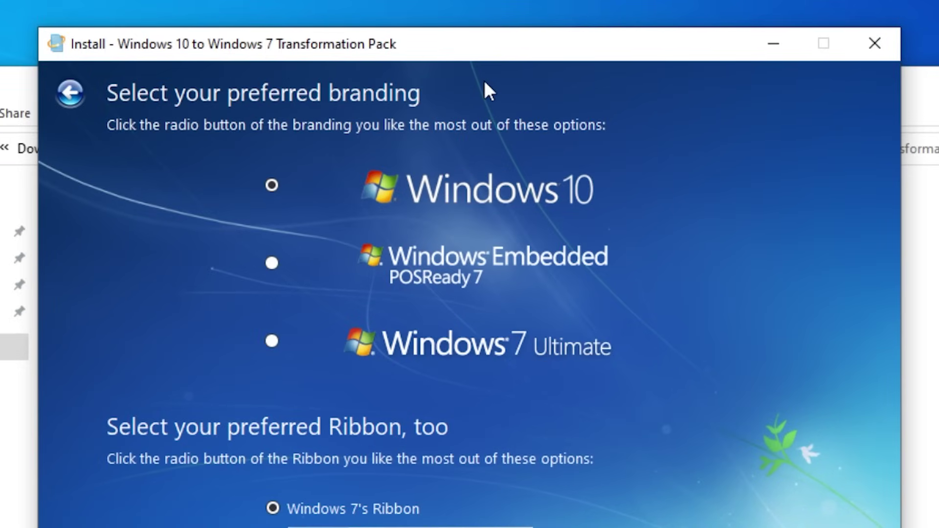
pyautogui.click(272, 341)
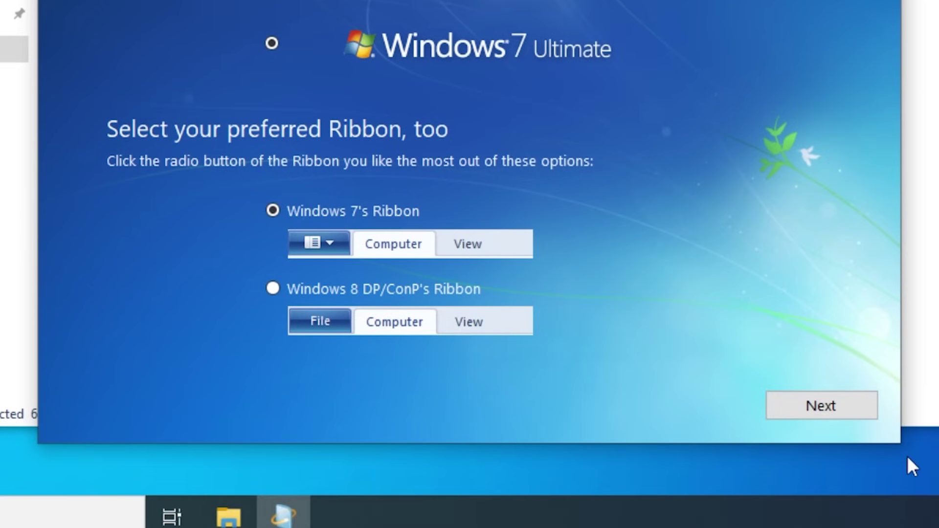
pyautogui.click(865, 418)
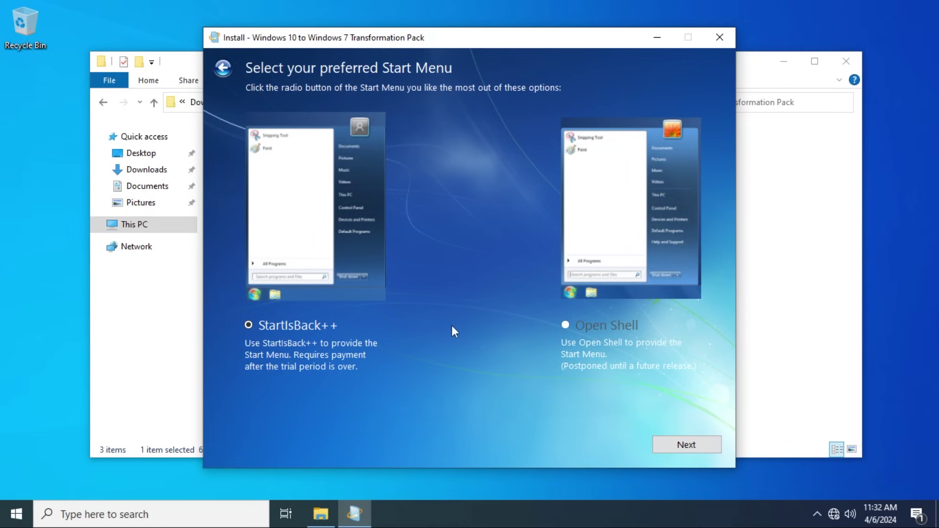
# Step: Keep StartIsBack++ and shiny glass, with Automatic colours and reverted Control Panel redirects
pyautogui.click(674, 447)
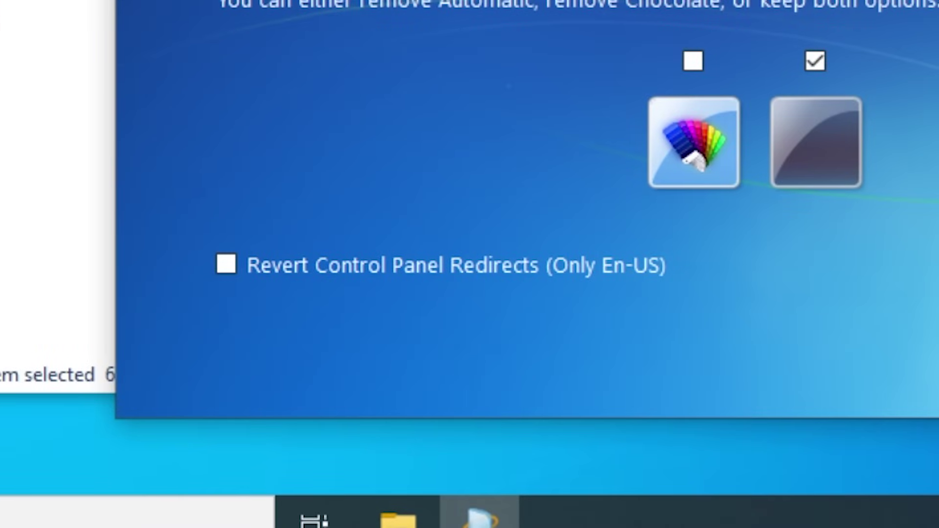
pyautogui.click(689, 68)
pyautogui.click(337, 272)
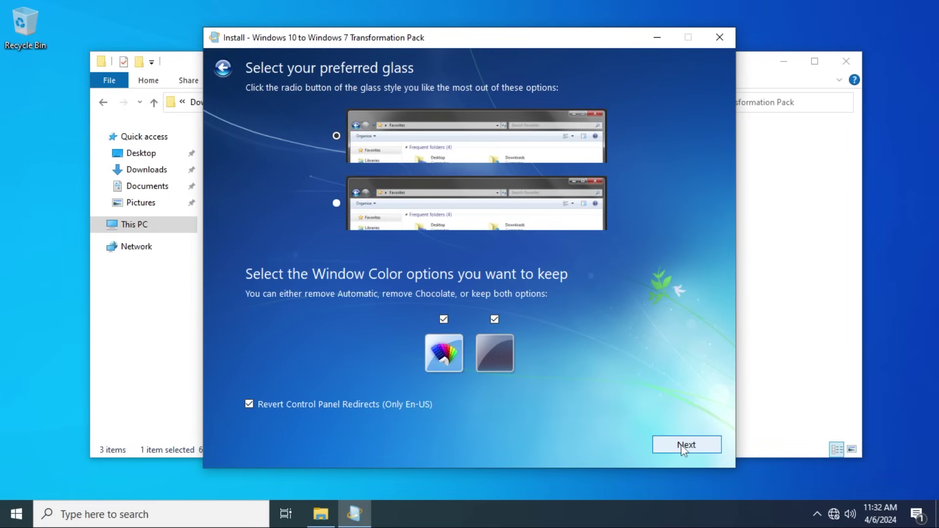
pyautogui.click(686, 445)
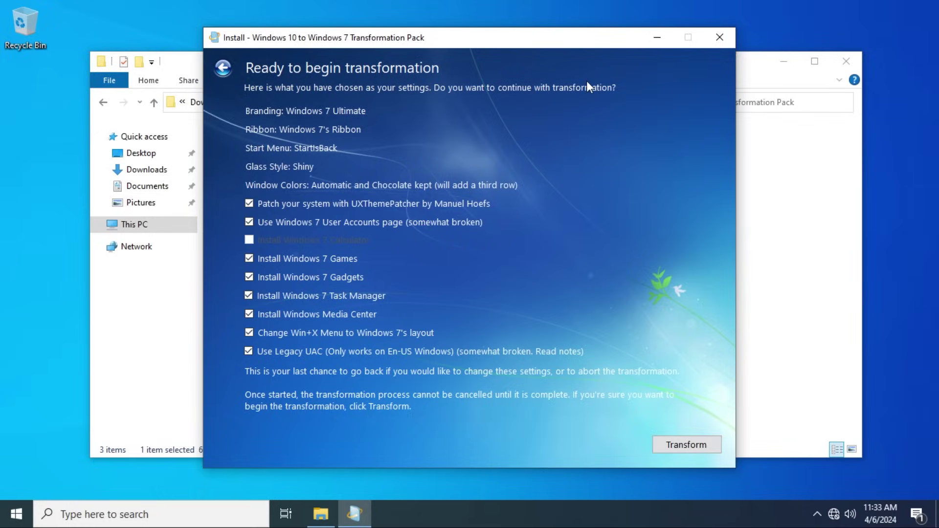
# Step: Start the transformation with Windows 7 User Accounts and Legacy UAC included
pyautogui.click(695, 443)
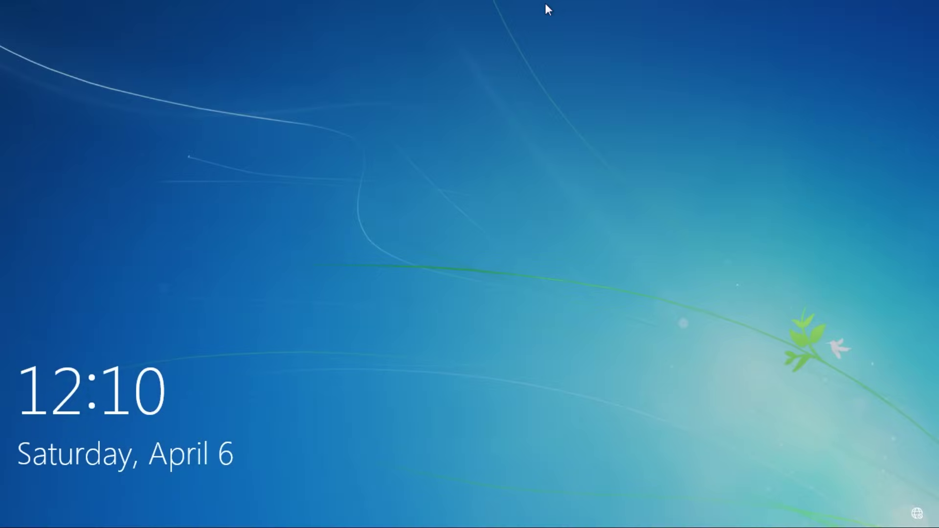
# Step: Sign in from the Windows 7-themed lock screen with the account password
pyautogui.press('space')
pyautogui.write('••••••••••••')
pyautogui.press('Return')
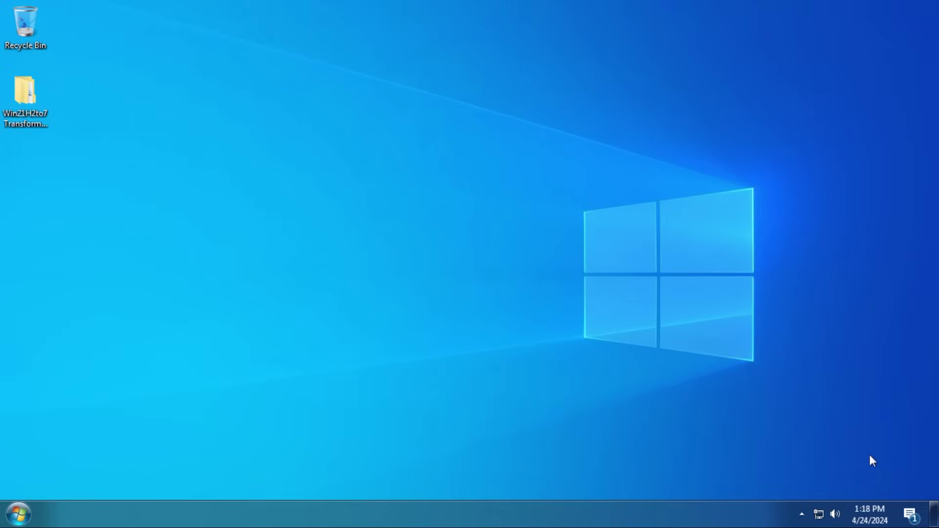
pyautogui.click(908, 519)
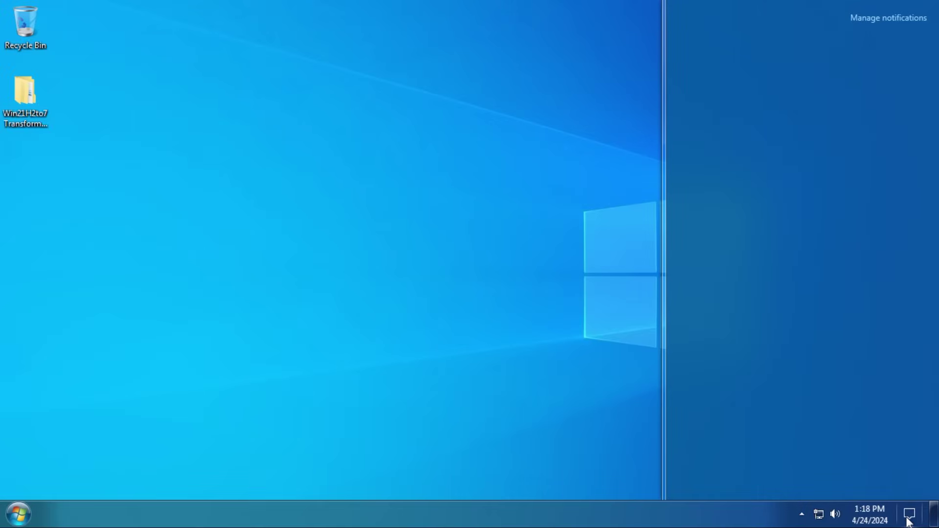
pyautogui.click(614, 396)
pyautogui.click(863, 515)
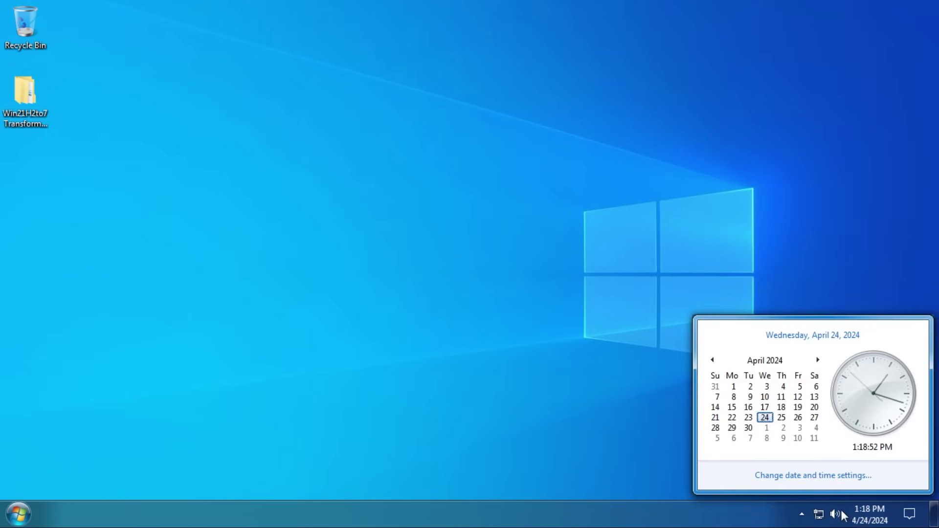
pyautogui.click(836, 516)
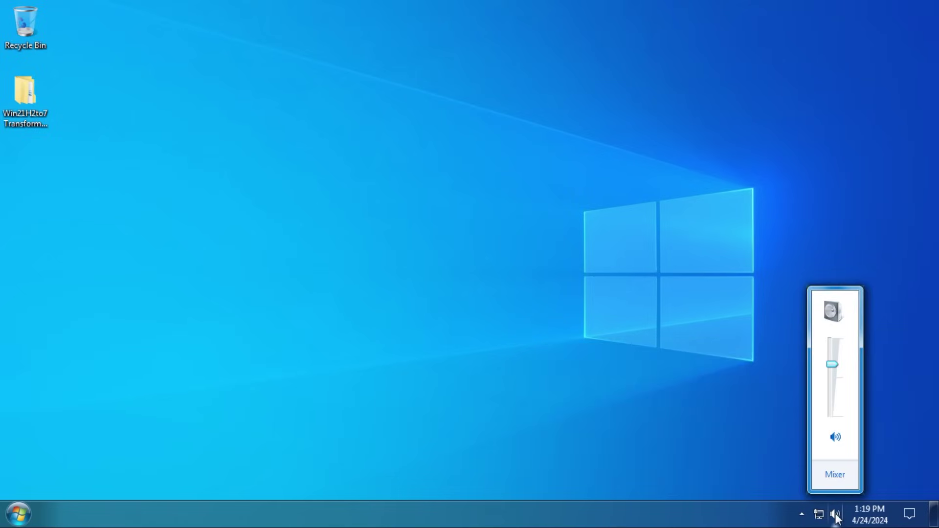
pyautogui.click(821, 518)
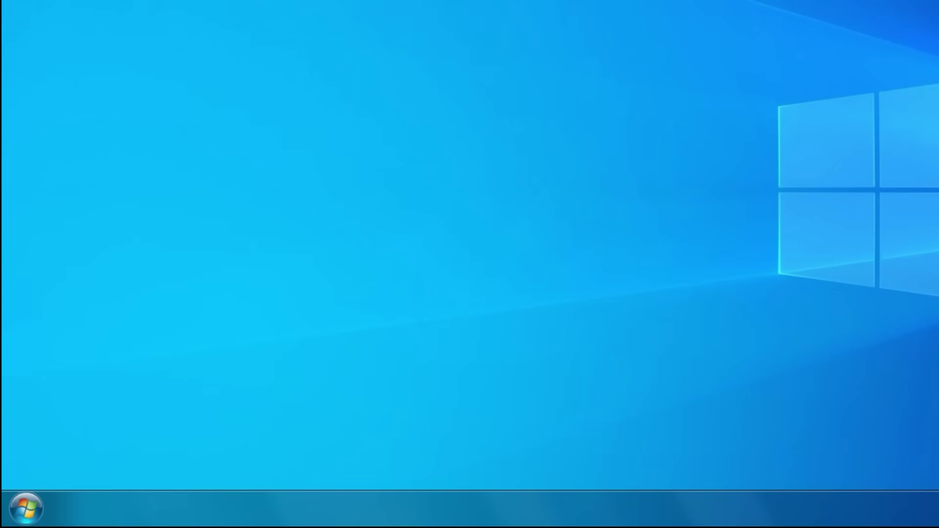
# Step: In the Start menu's All Programs, expand Windows PowerShell, Administrative Tools and Accessories
pyautogui.click(26, 509)
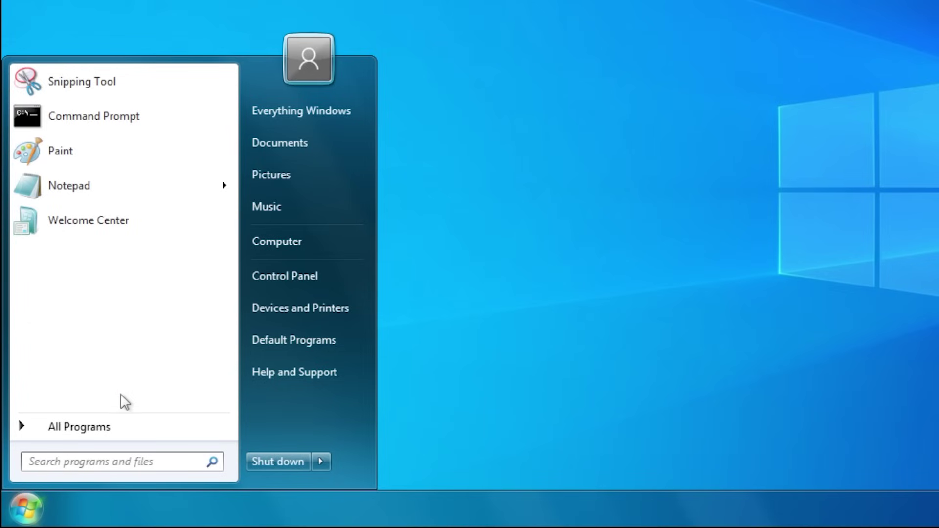
pyautogui.click(118, 432)
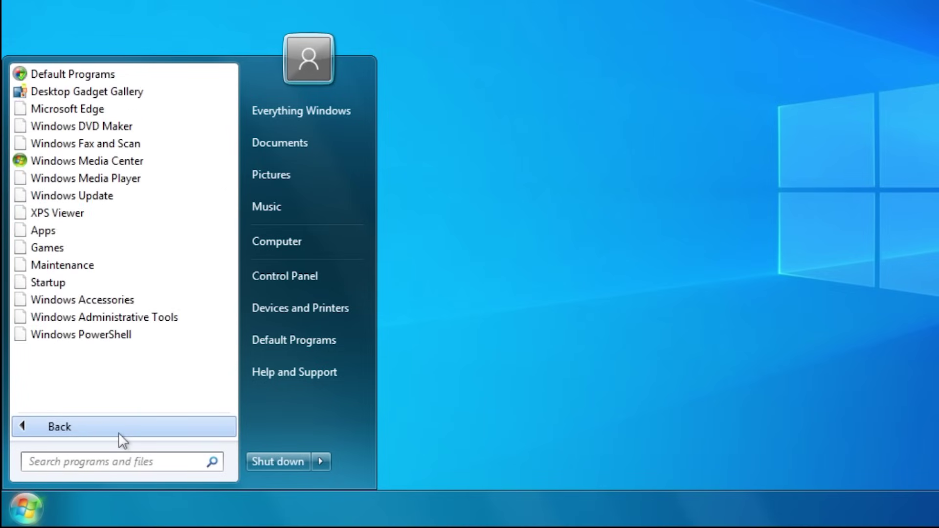
pyautogui.click(116, 336)
pyautogui.click(104, 301)
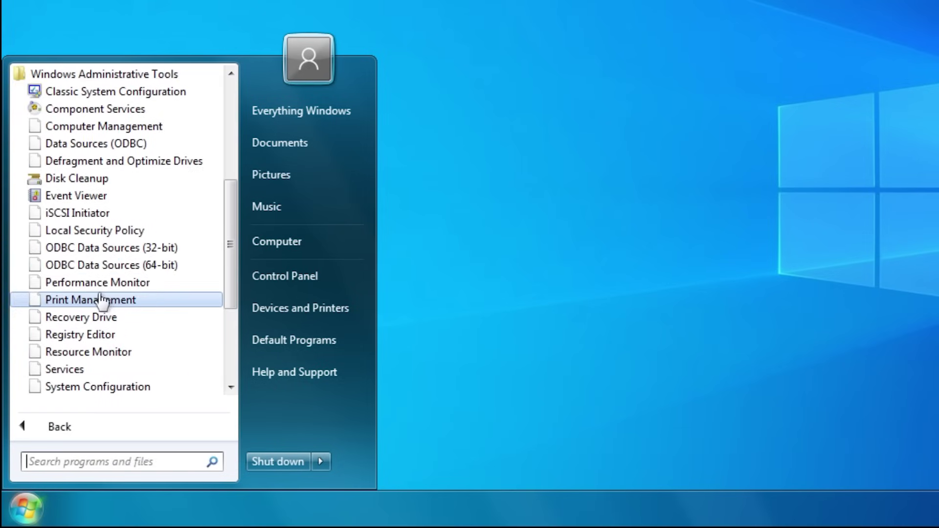
pyautogui.moveTo(230, 243); pyautogui.dragTo(229, 194)
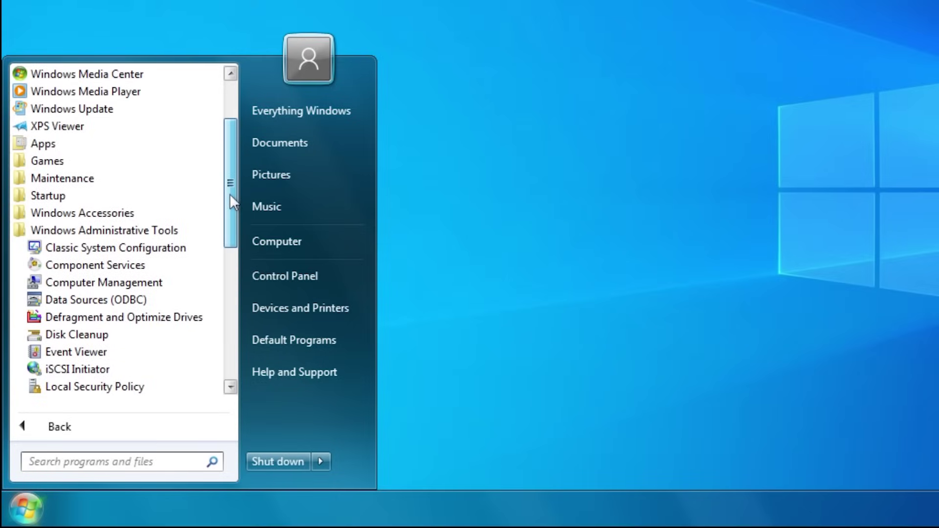
pyautogui.click(145, 213)
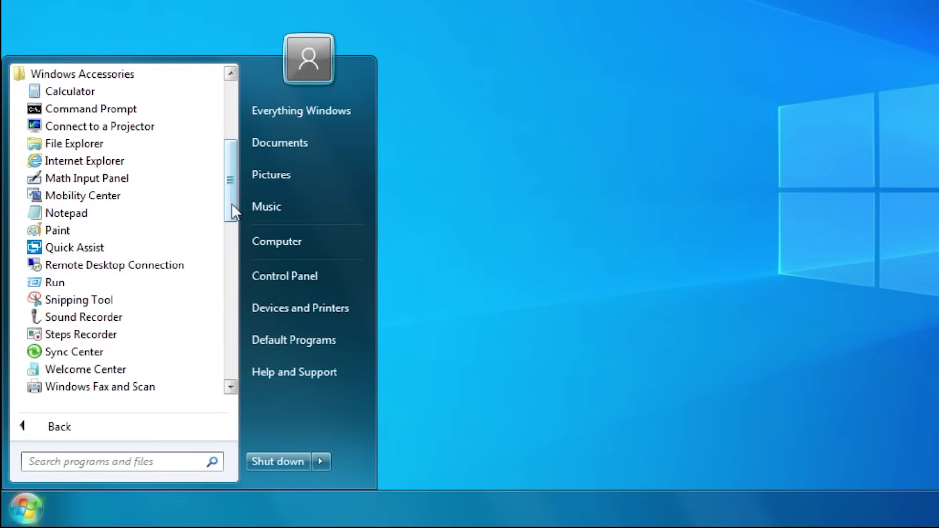
# Step: Expand the Maintenance, Games and Apps folders, then return to the main Start menu
pyautogui.scroll(3, 230, 195)
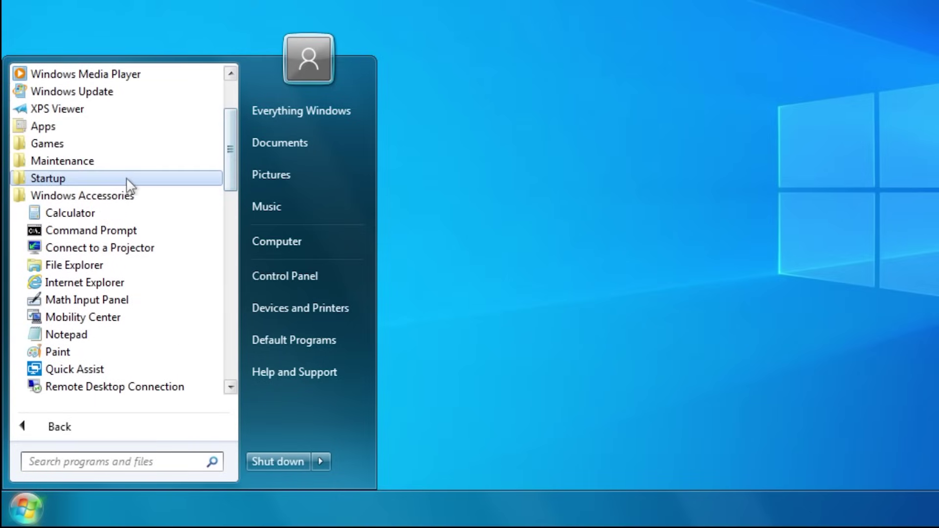
pyautogui.click(73, 162)
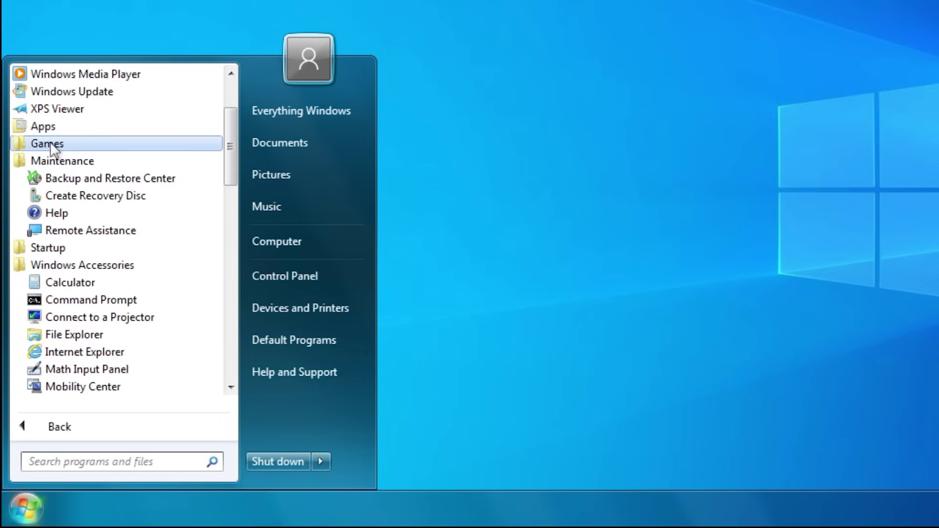
pyautogui.click(50, 143)
pyautogui.click(50, 127)
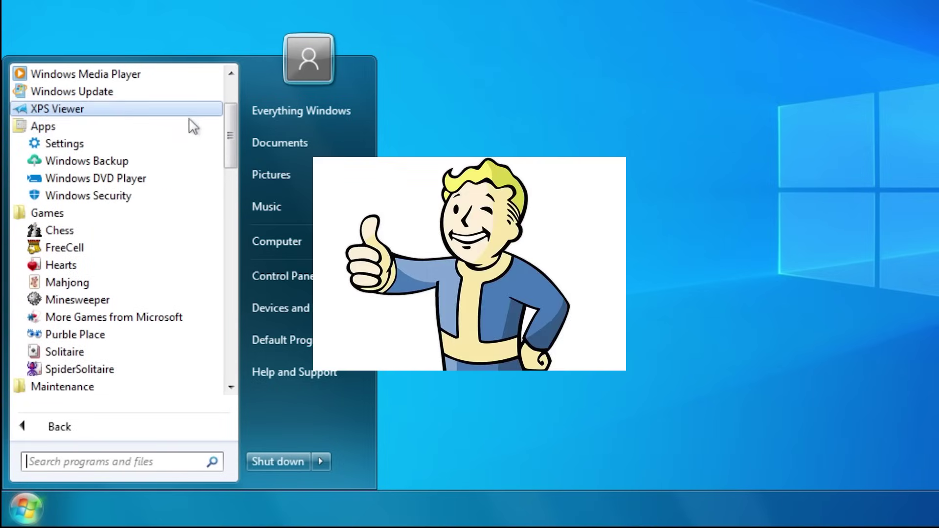
pyautogui.scroll(2, 229, 131)
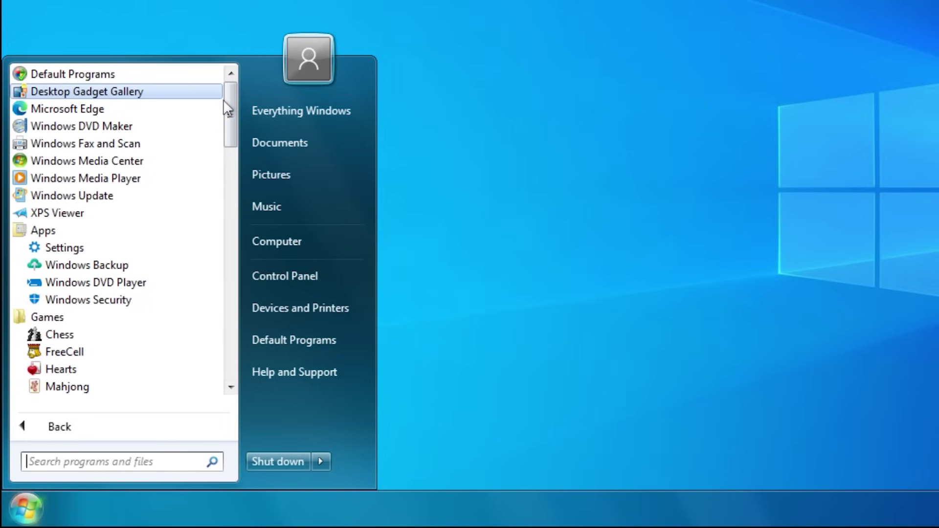
pyautogui.click(47, 425)
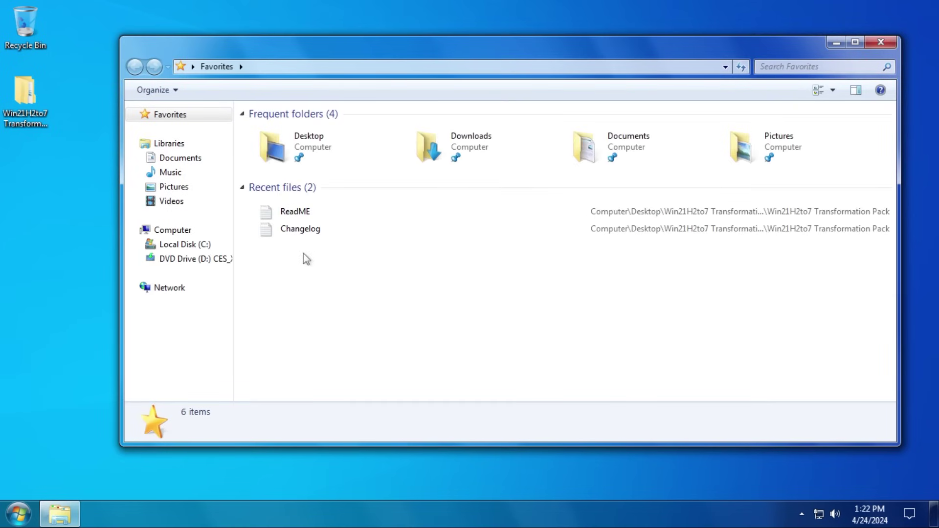
# Step: Browse Favorites and Libraries, ending on Computer with Local Disk (C:) and DVD Drive (D:)
pyautogui.click(132, 114)
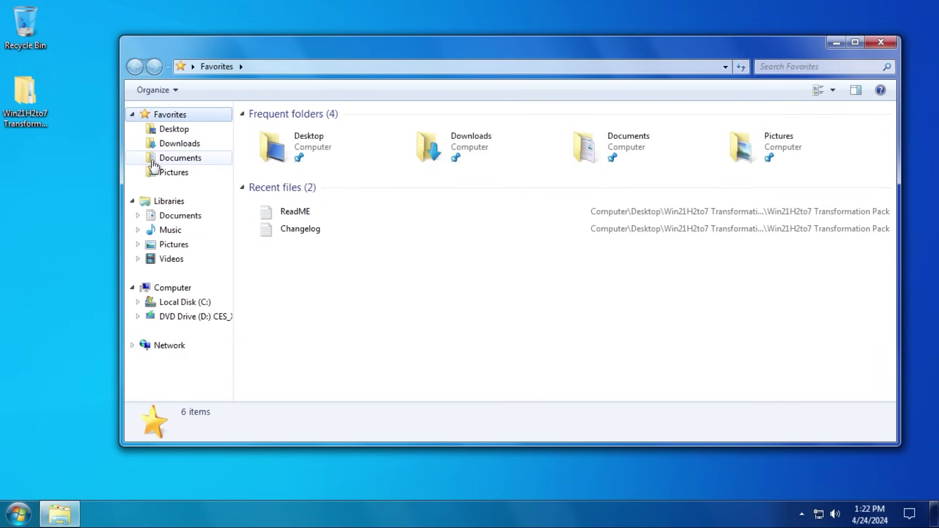
pyautogui.click(147, 202)
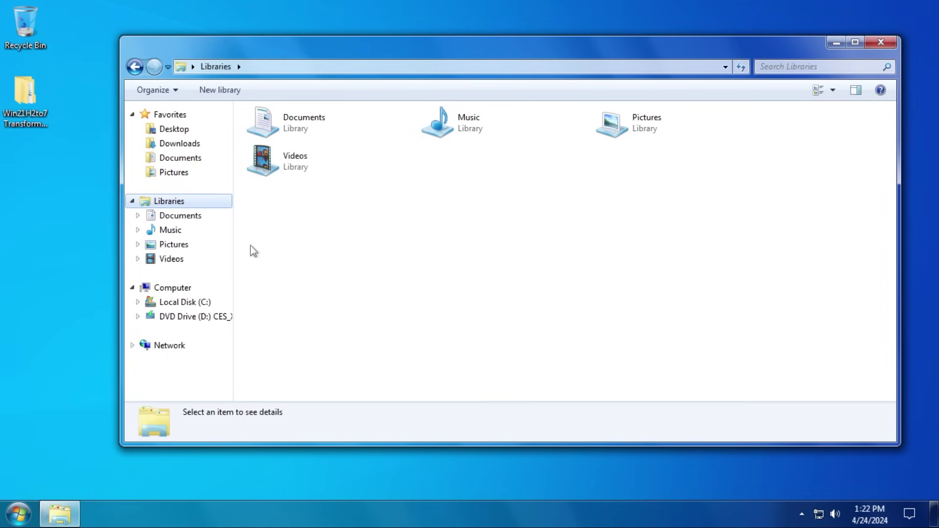
pyautogui.click(203, 292)
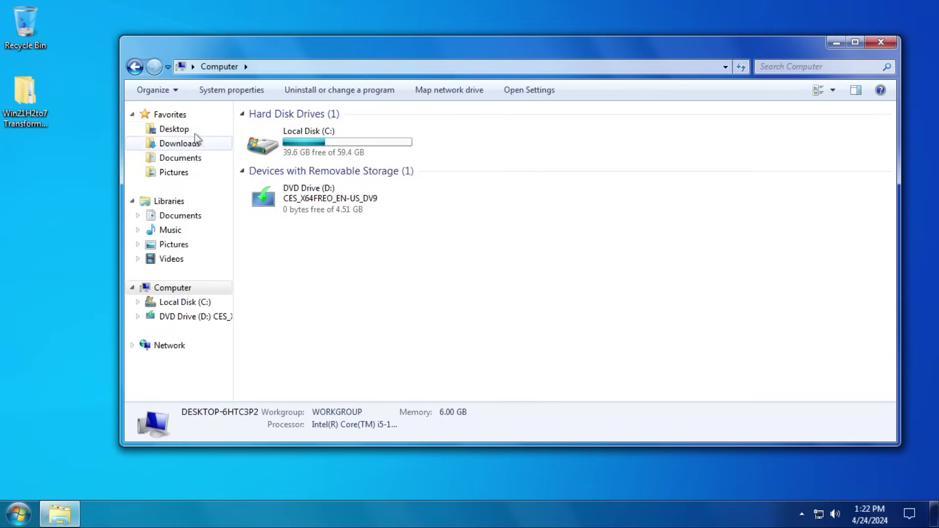
# Step: Preview the Organize menu and view layout choices, then open System properties
pyautogui.click(139, 90)
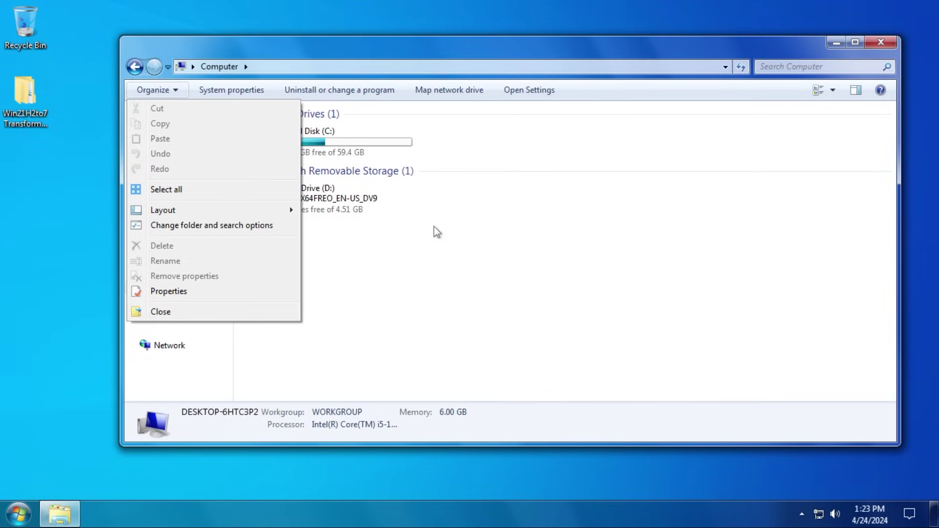
pyautogui.click(437, 232)
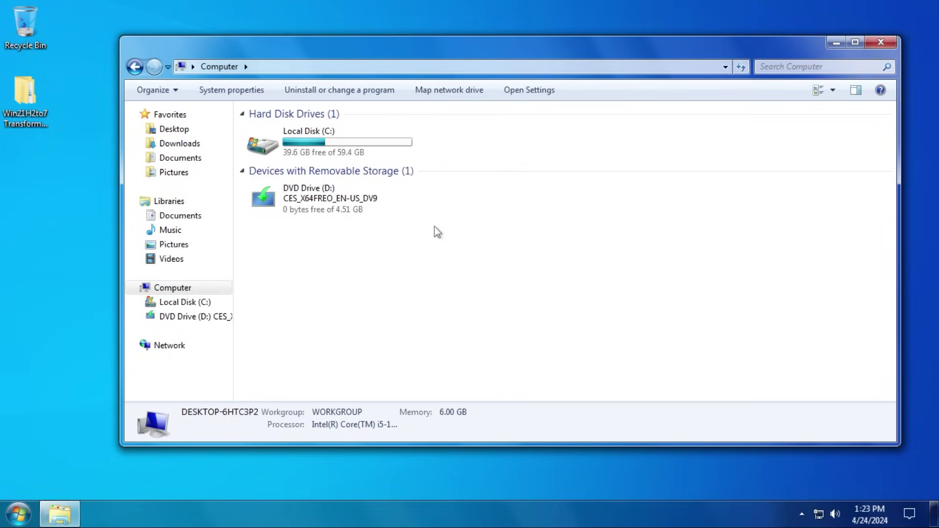
pyautogui.click(833, 91)
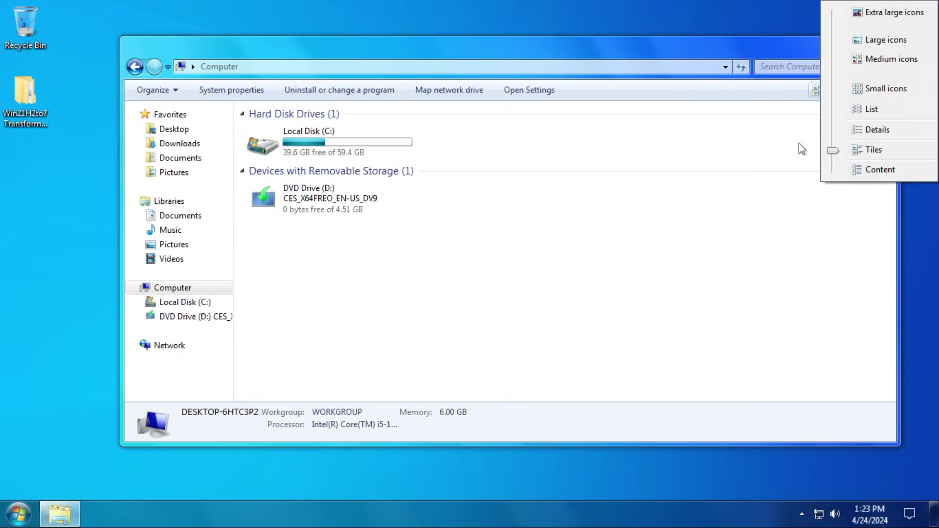
pyautogui.click(684, 323)
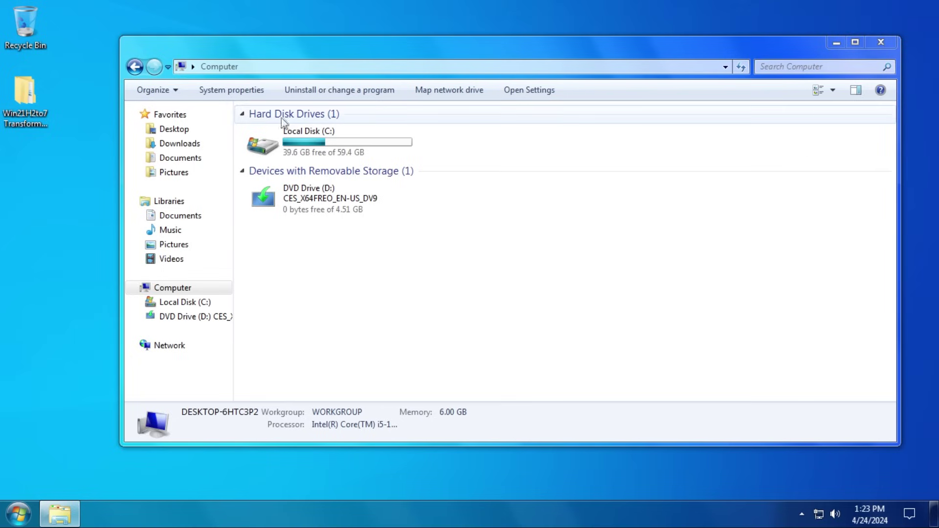
pyautogui.click(244, 95)
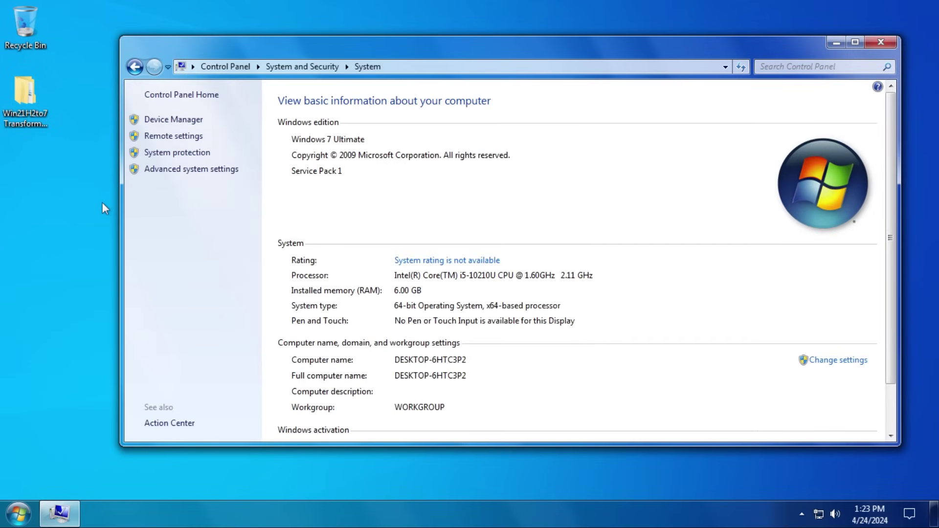
# Step: Scroll the System page, visit the installed programs list, then open Control Panel settings
pyautogui.moveTo(889, 208)
pyautogui.mouseDown()
pyautogui.moveTo(881, 279)
pyautogui.moveTo(883, 198)
pyautogui.mouseUp()
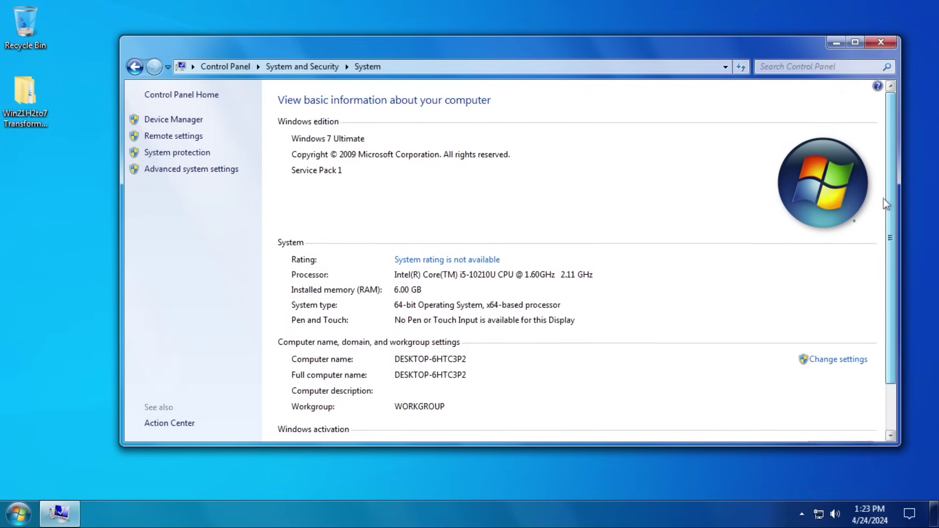
pyautogui.hotkey('alt', 'Left')
pyautogui.click(345, 91)
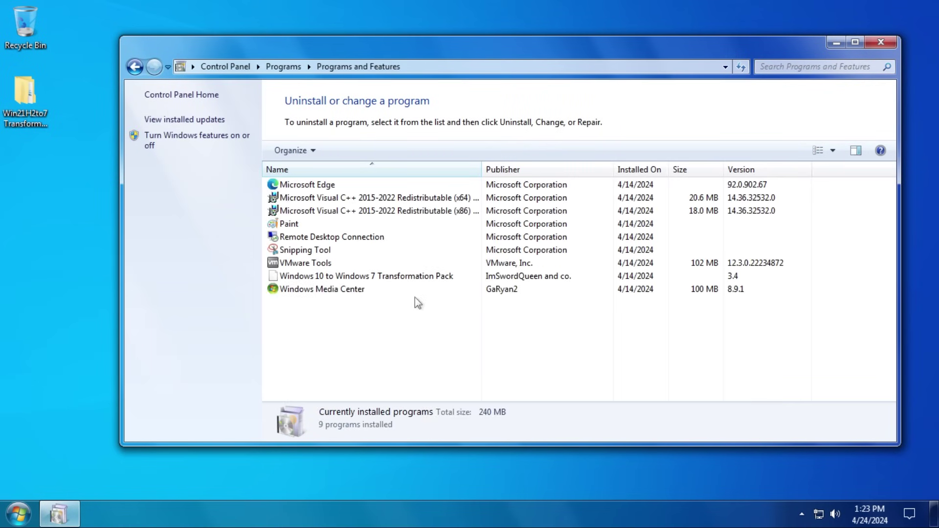
pyautogui.hotkey('alt', 'Left')
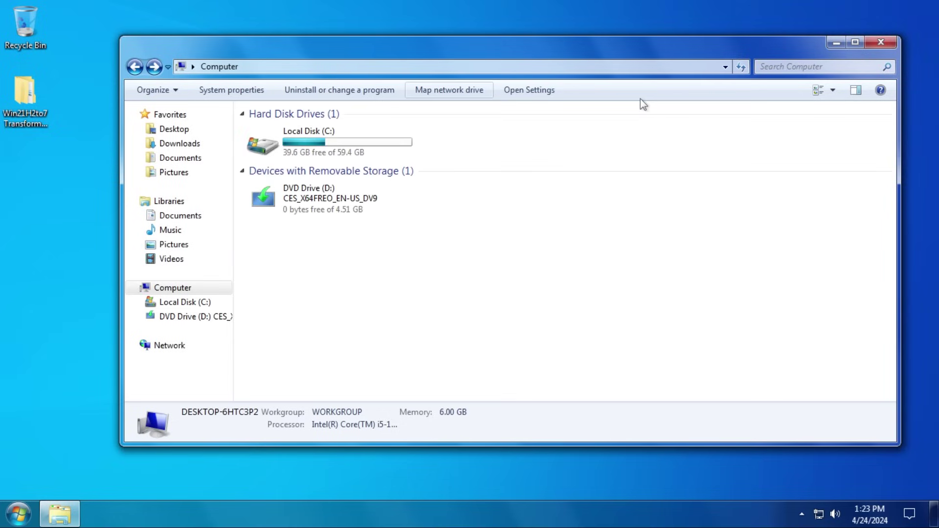
pyautogui.click(523, 93)
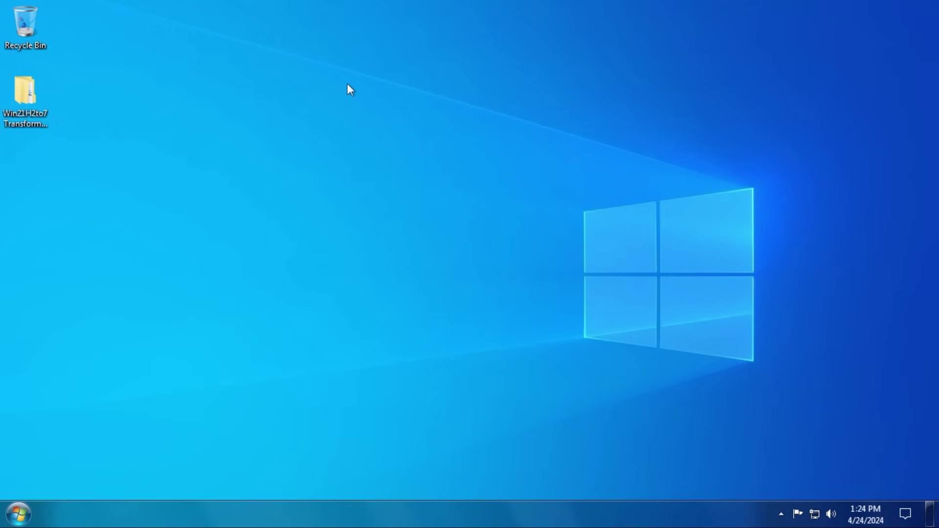
# Step: Check the Screen resolution options, then open the Windows 7-style Personalization window
pyautogui.rightClick(348, 85)
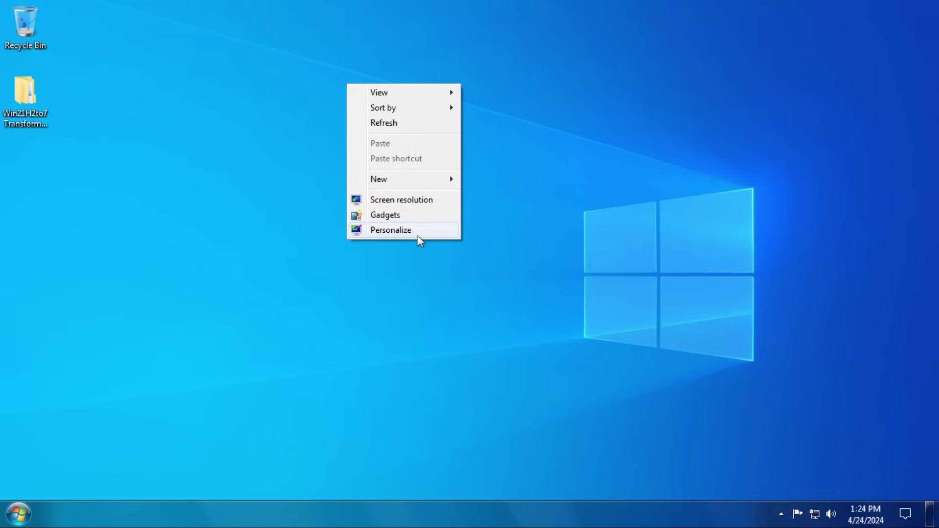
pyautogui.click(423, 201)
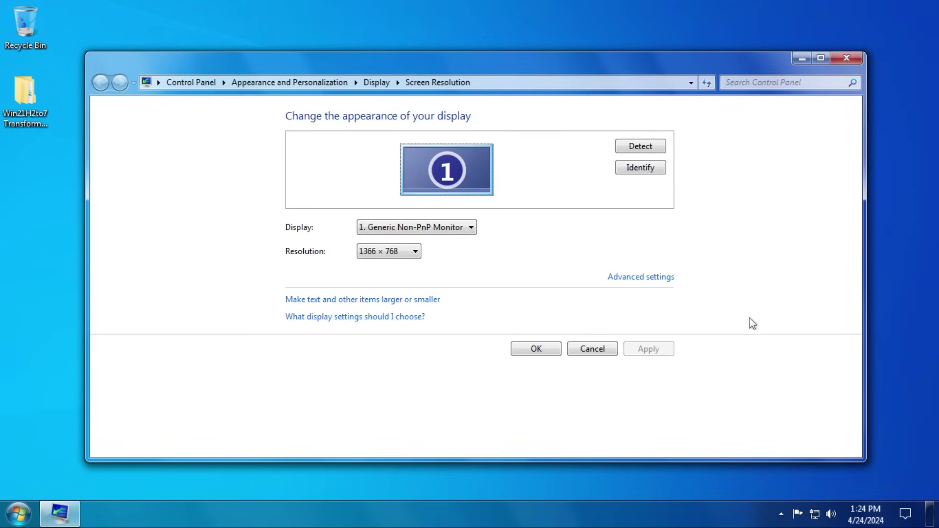
pyautogui.click(415, 253)
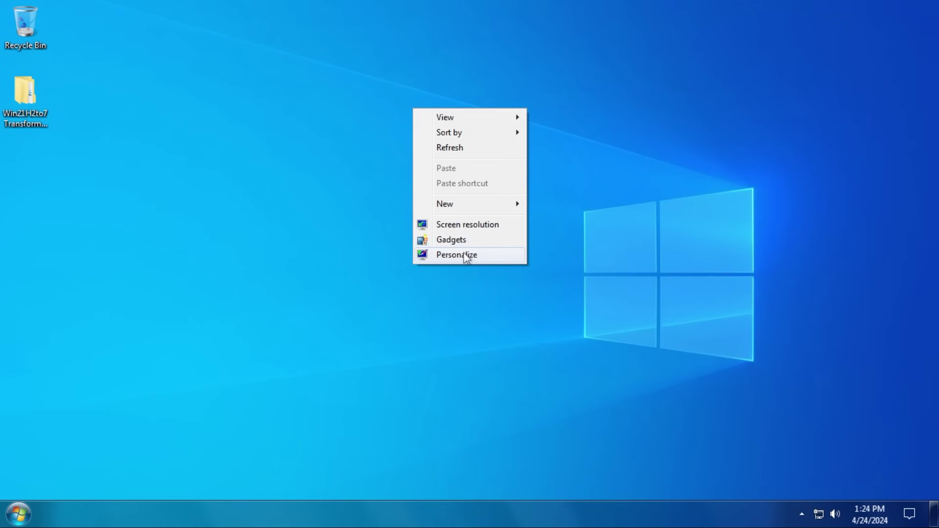
pyautogui.click(464, 255)
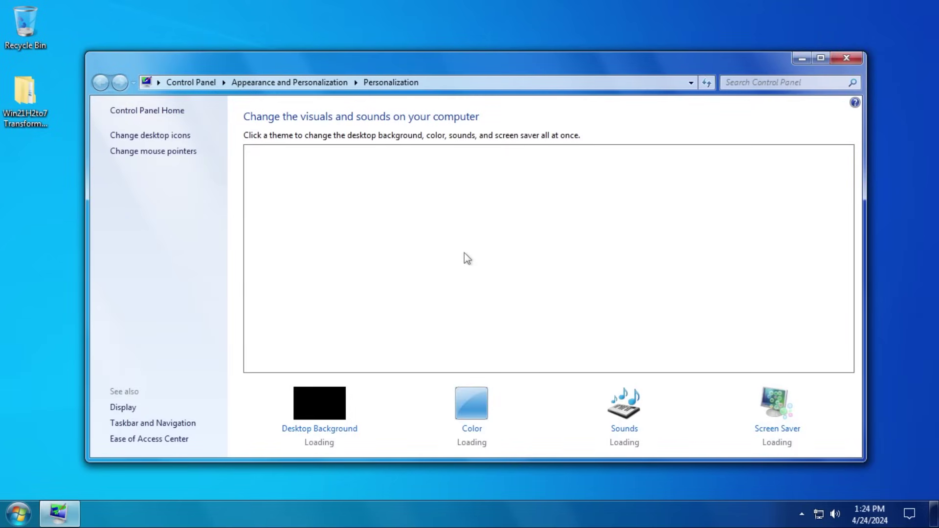
# Step: Apply the Windows 7 theme, cycle its wallpaper, then switch to Windows 7 (Dark)
pyautogui.scroll(-2, 308, 236)
pyautogui.click(308, 236)
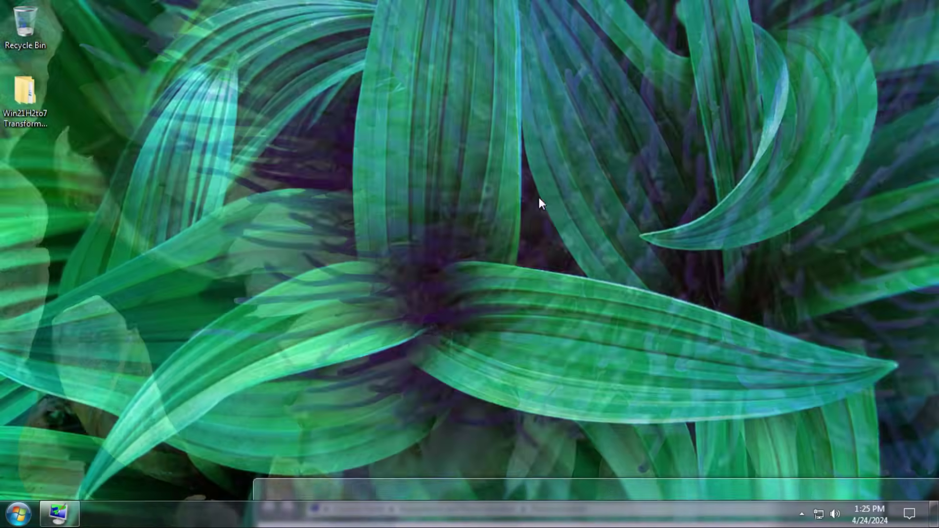
pyautogui.click(481, 327)
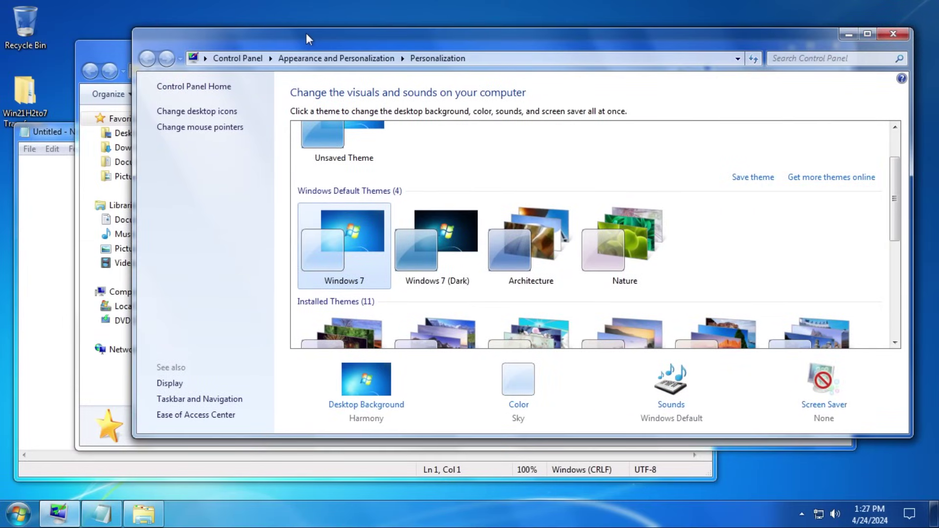
pyautogui.moveTo(306, 33); pyautogui.dragTo(311, 48)
pyautogui.click(416, 265)
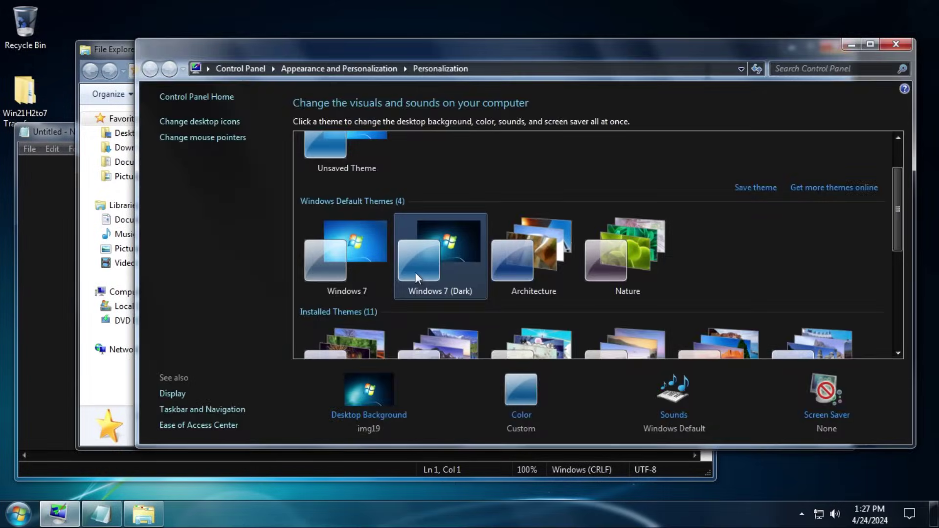
# Step: Browse Computer and Local Disk (C:) in Explorer to show the dark window styling
pyautogui.click(109, 388)
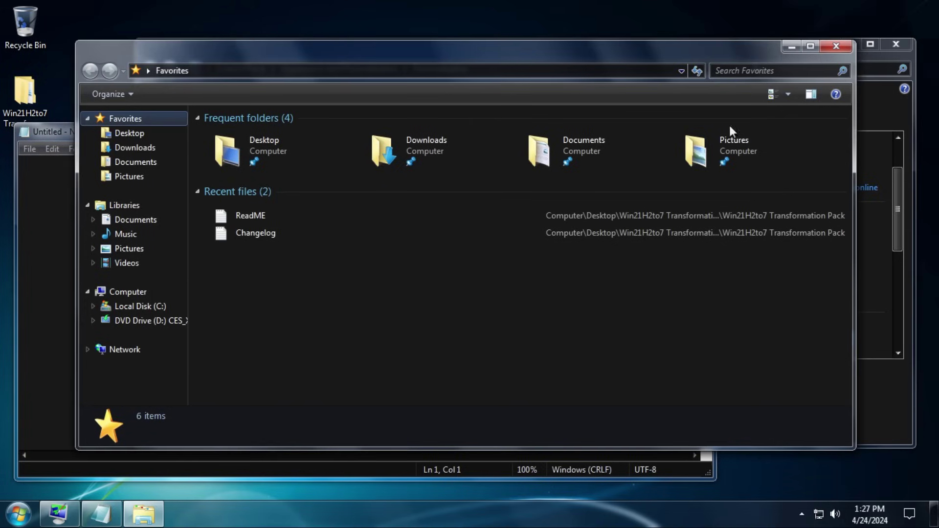
pyautogui.click(149, 290)
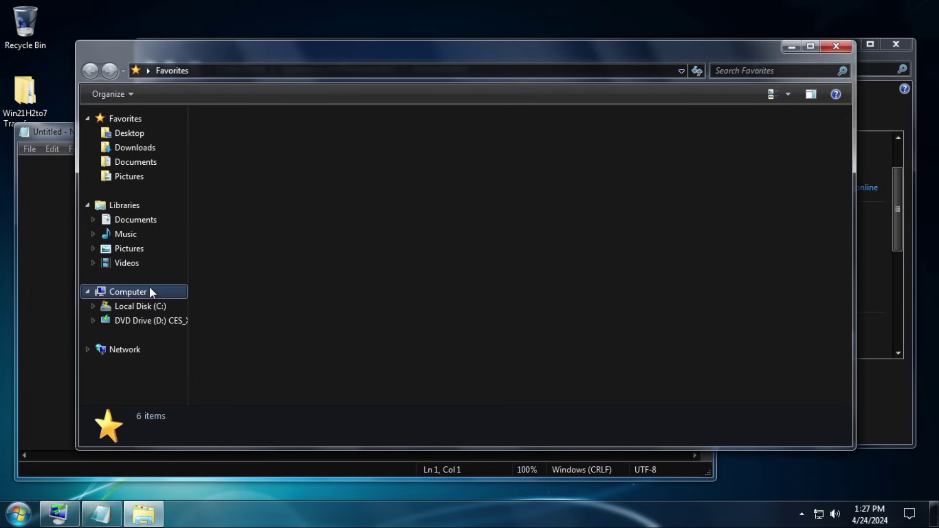
pyautogui.click(268, 139)
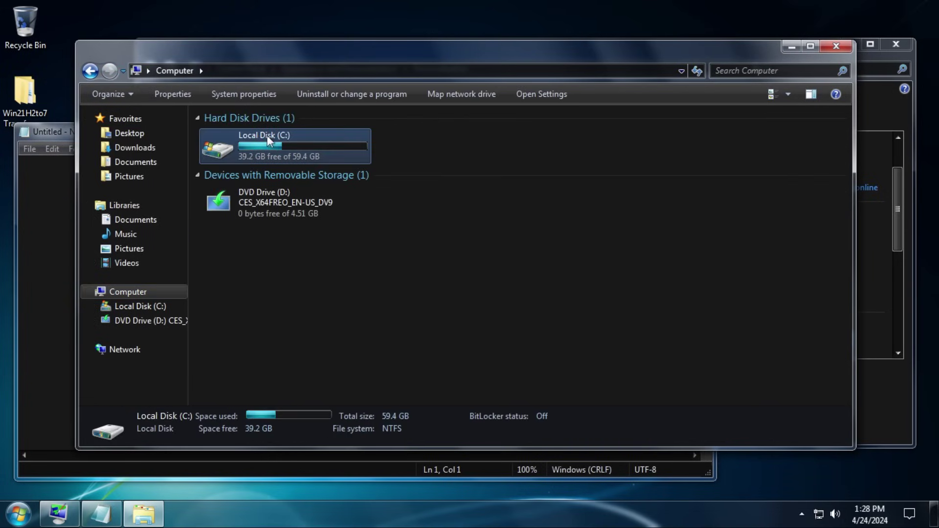
pyautogui.doubleClick(267, 137)
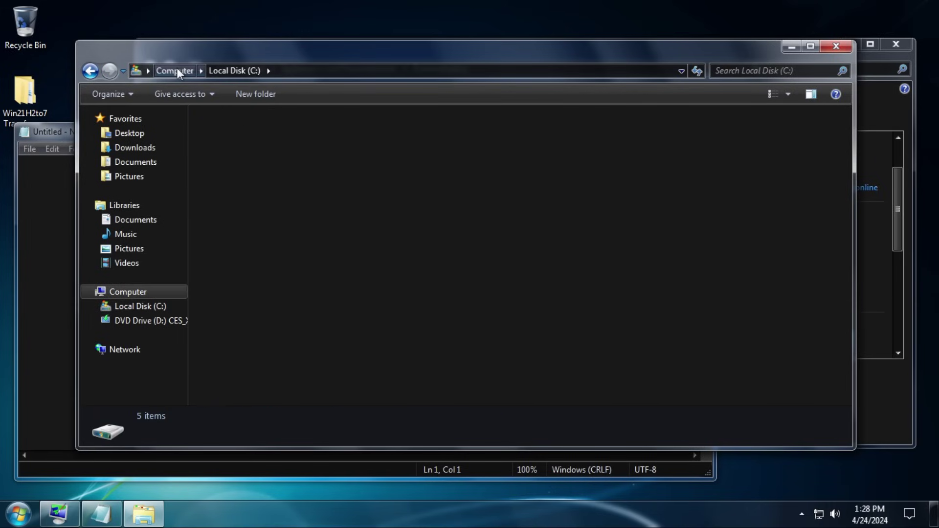
pyautogui.press('BackSpace')
# Step: Type 'This is dark mode in Windows 10 to' into Notepad
pyautogui.press('super')
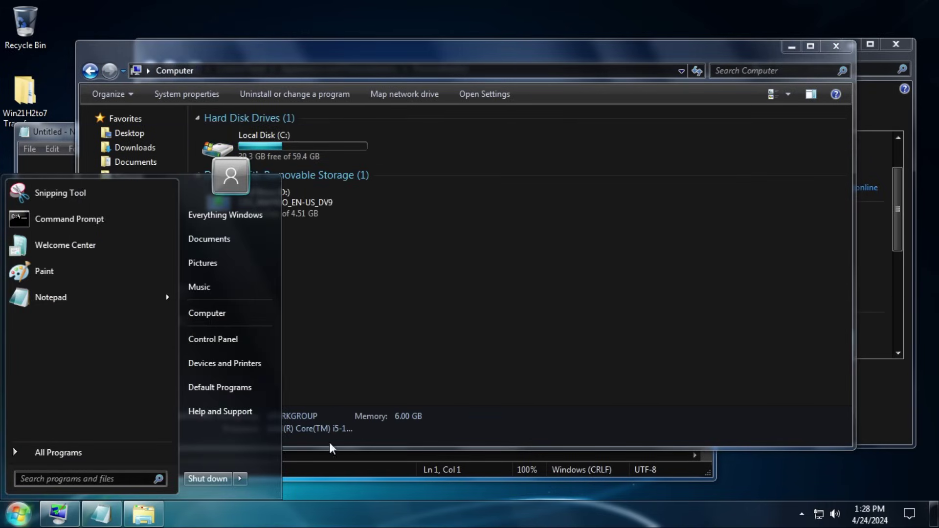
pyautogui.click(396, 328)
pyautogui.click(59, 320)
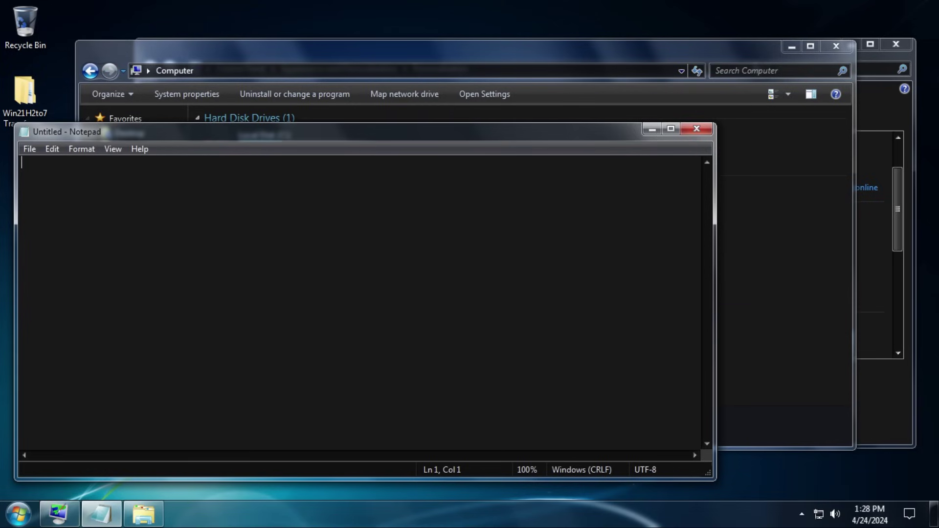
pyautogui.write('This is dark mode in')
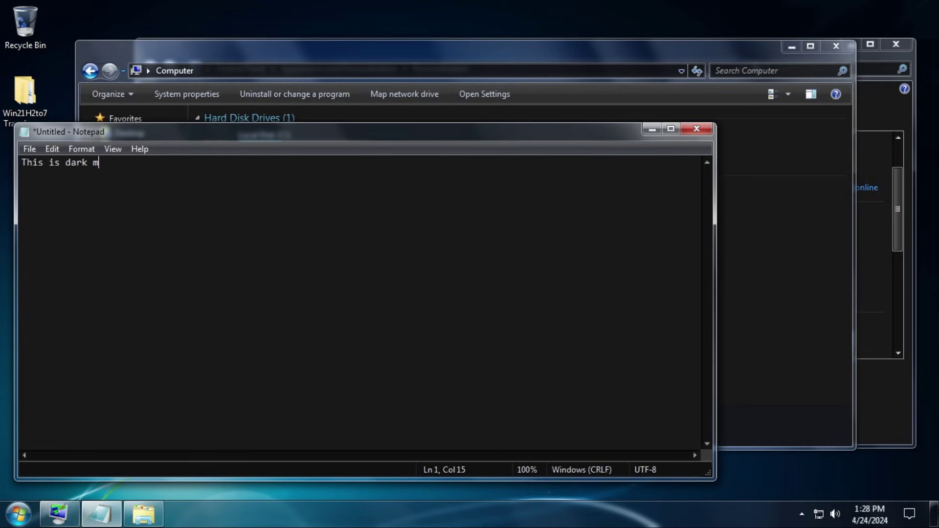
pyautogui.write(' Windows 10 to')
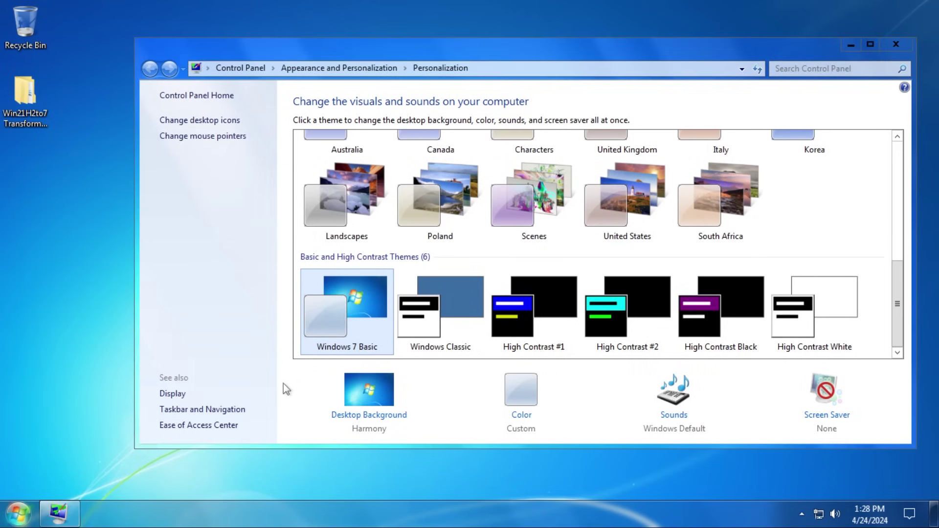
pyautogui.press('super')
# Step: Try the Windows Classic theme with a Computer window open
pyautogui.click(233, 319)
pyautogui.click(436, 294)
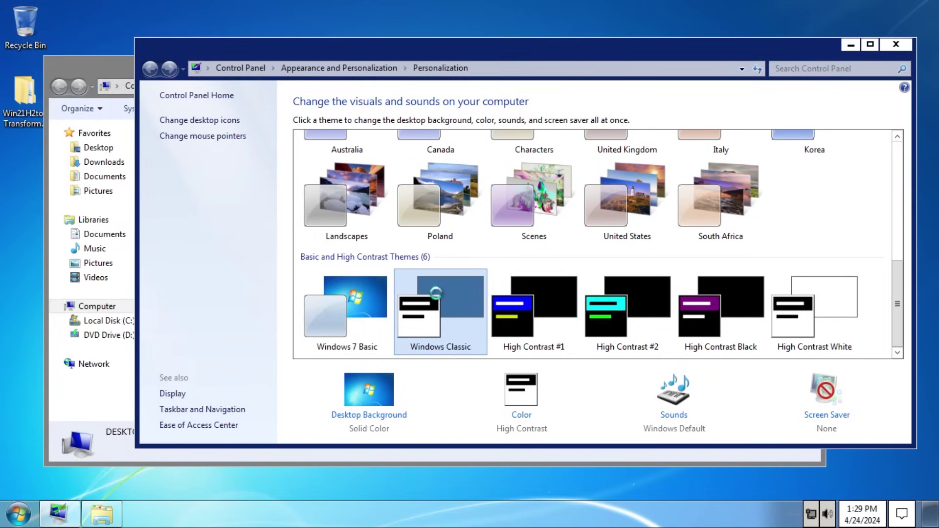
pyautogui.click(119, 66)
pyautogui.press('super')
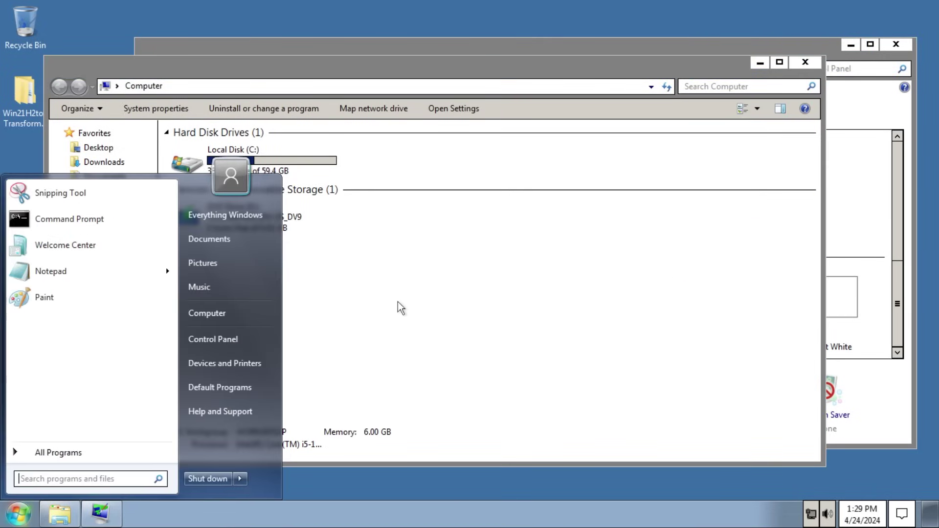
pyautogui.moveTo(416, 72)
pyautogui.mouseDown()
pyautogui.moveTo(394, 77)
pyautogui.moveTo(403, 38)
pyautogui.moveTo(371, 99)
pyautogui.moveTo(523, 81)
pyautogui.moveTo(372, 49)
pyautogui.moveTo(398, 72)
pyautogui.mouseUp()
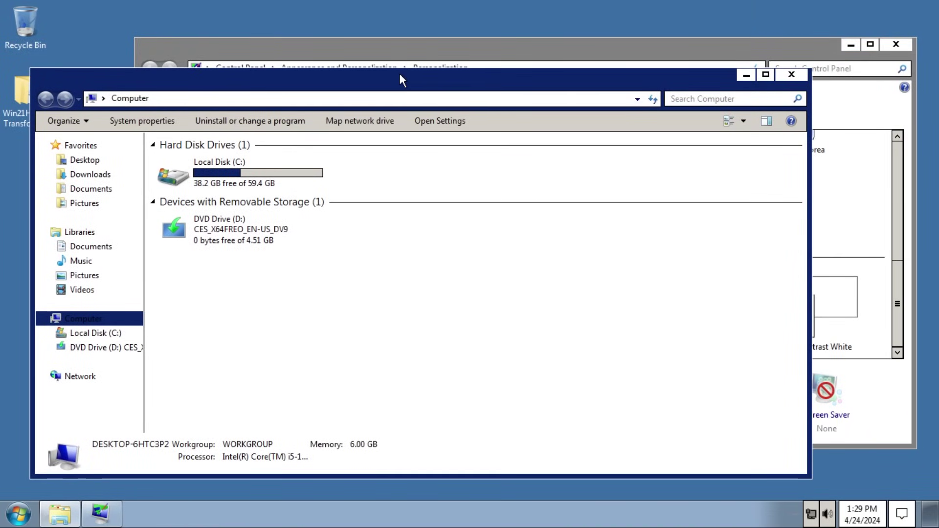
# Step: Reapply the Windows 7 theme from Personalization
pyautogui.click(900, 285)
pyautogui.moveTo(900, 284); pyautogui.dragTo(884, 186)
pyautogui.click(364, 251)
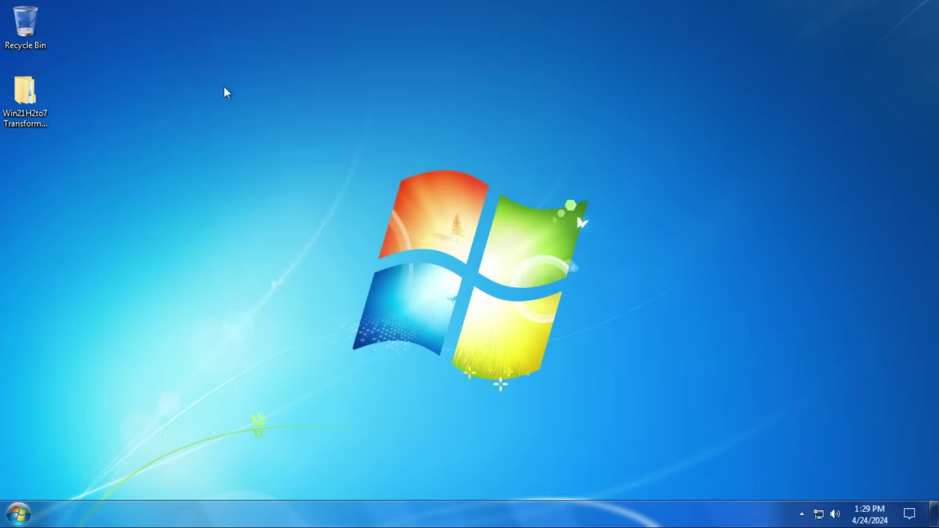
# Step: Add Calendar, Clock and CPU Meter gadgets to the desktop's top-right from the Gadgets gallery
pyautogui.rightClick(224, 86)
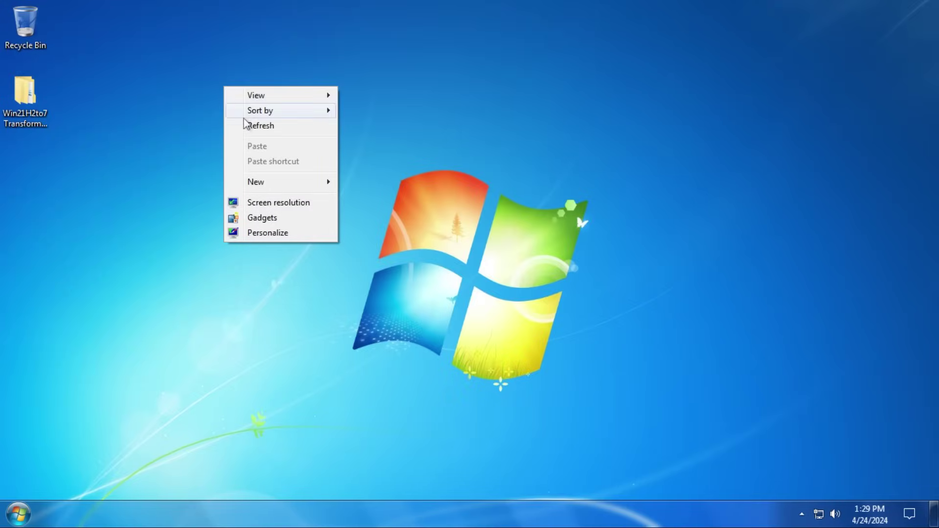
pyautogui.click(253, 220)
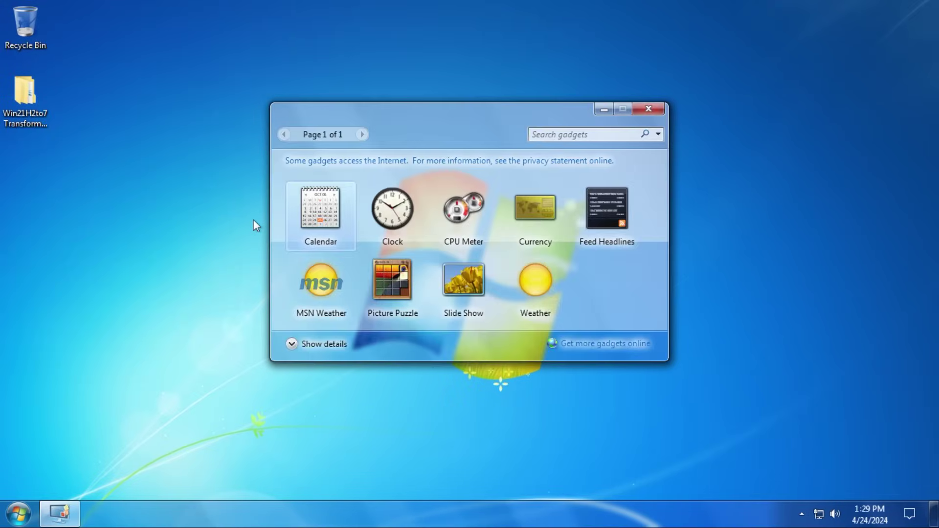
pyautogui.moveTo(436, 134); pyautogui.dragTo(283, 163)
pyautogui.moveTo(160, 252); pyautogui.dragTo(844, 79)
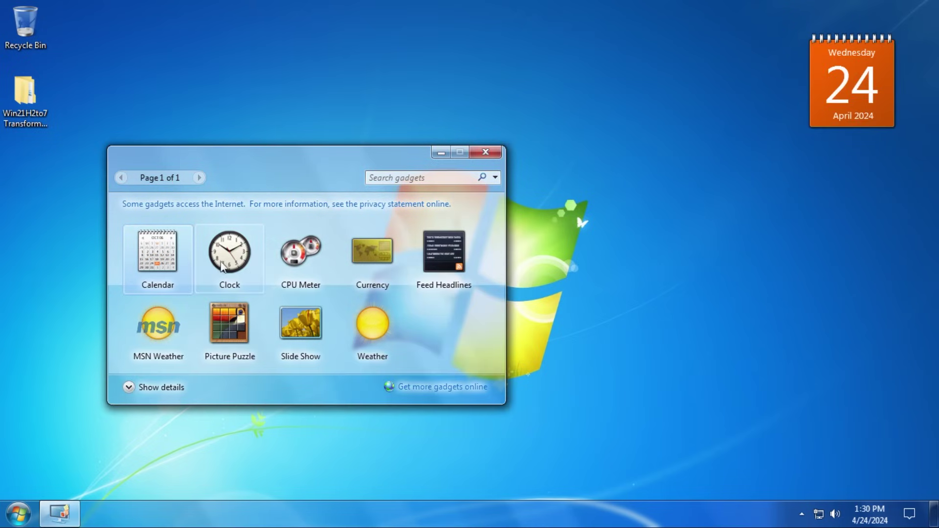
pyautogui.moveTo(230, 254); pyautogui.dragTo(871, 214)
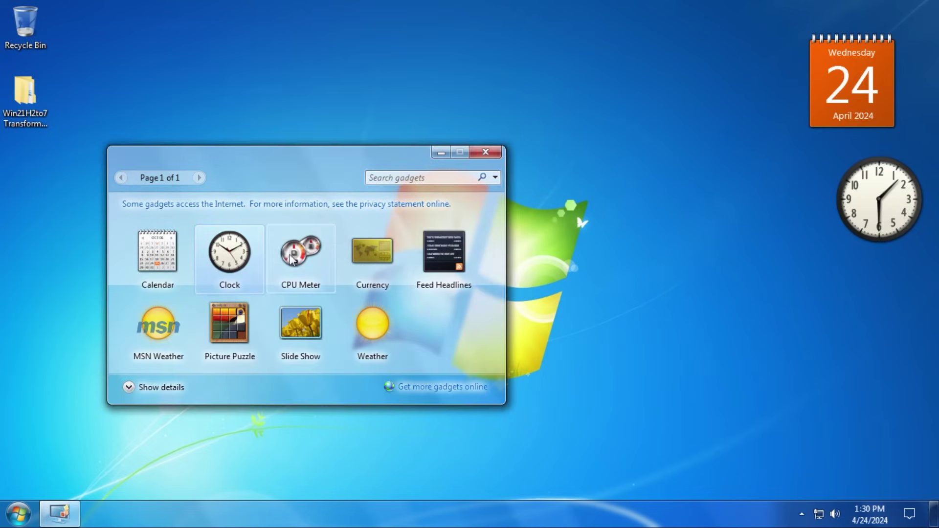
pyautogui.doubleClick(301, 252)
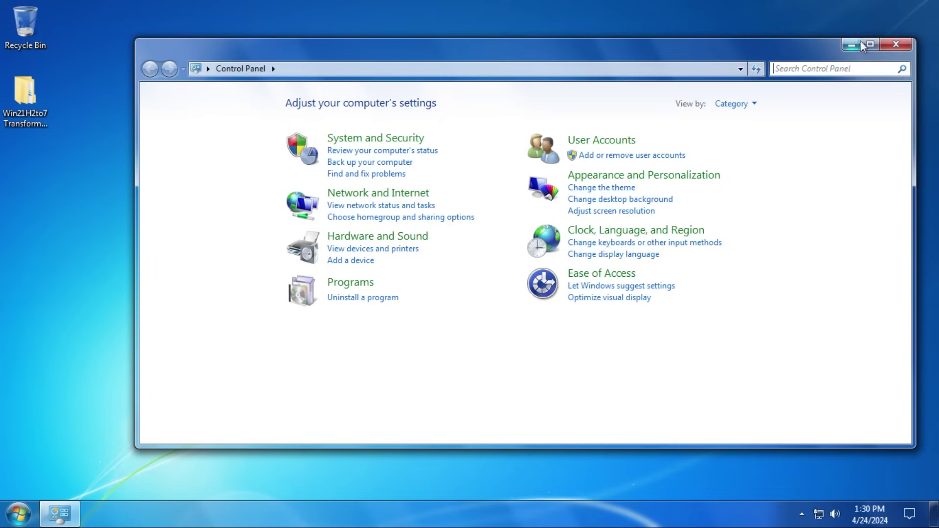
# Step: Maximize Control Panel and view All Control Panel Items as Large icons
pyautogui.click(863, 42)
pyautogui.click(694, 62)
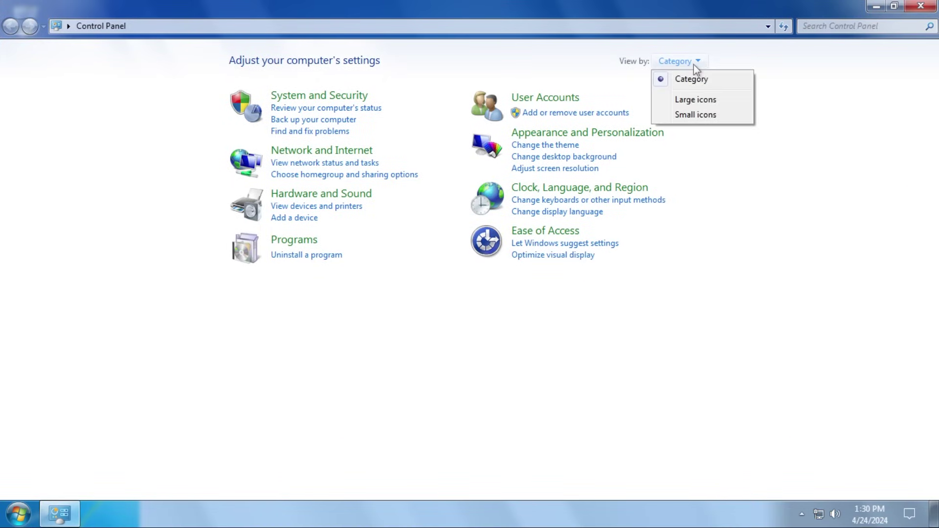
pyautogui.click(694, 100)
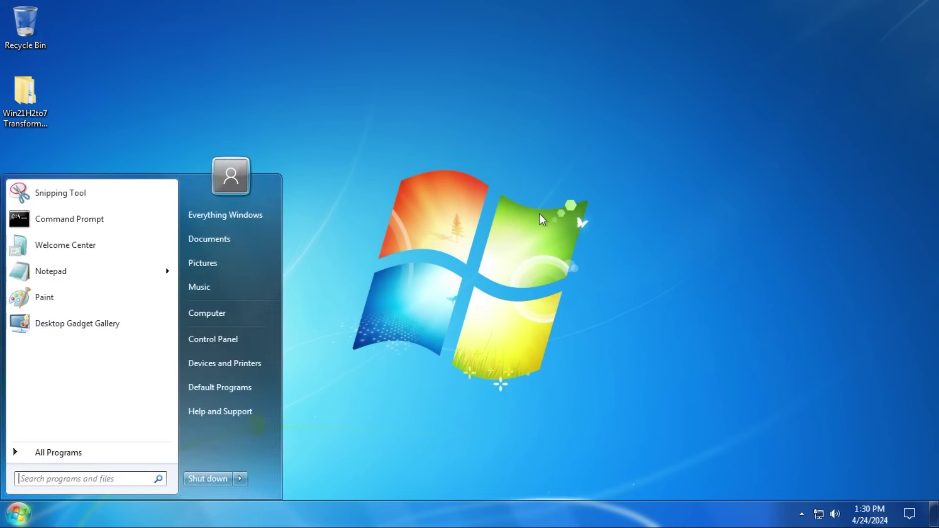
# Step: Open the Sample Music folder and dismiss the media player setup window
pyautogui.click(201, 172)
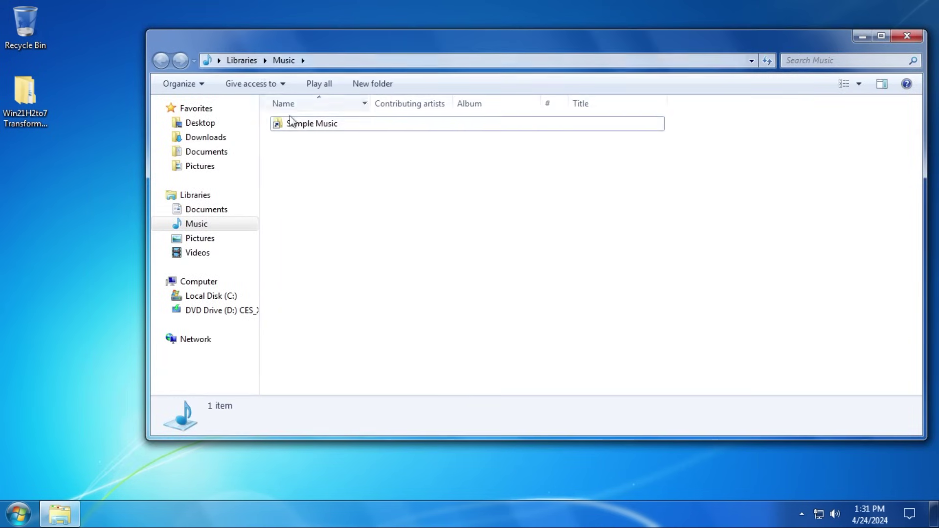
pyautogui.doubleClick(294, 125)
pyautogui.click(294, 126)
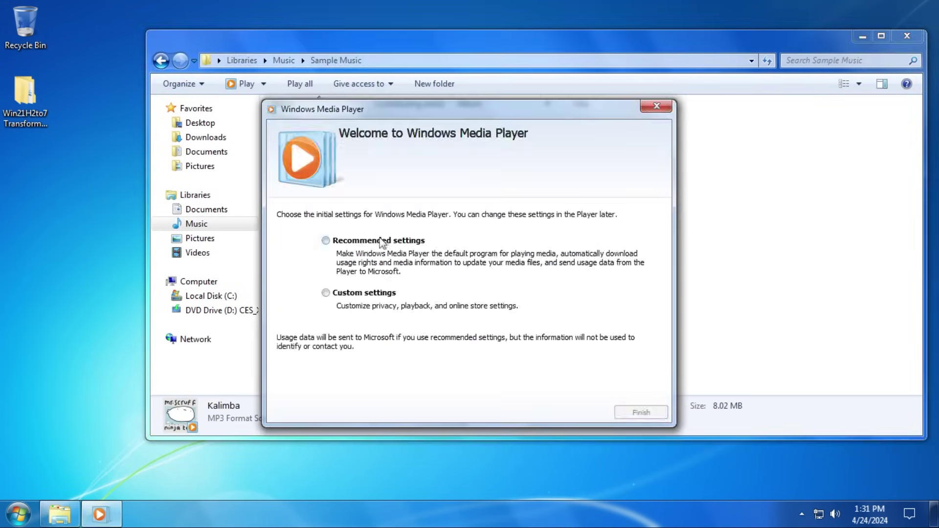
pyautogui.click(453, 306)
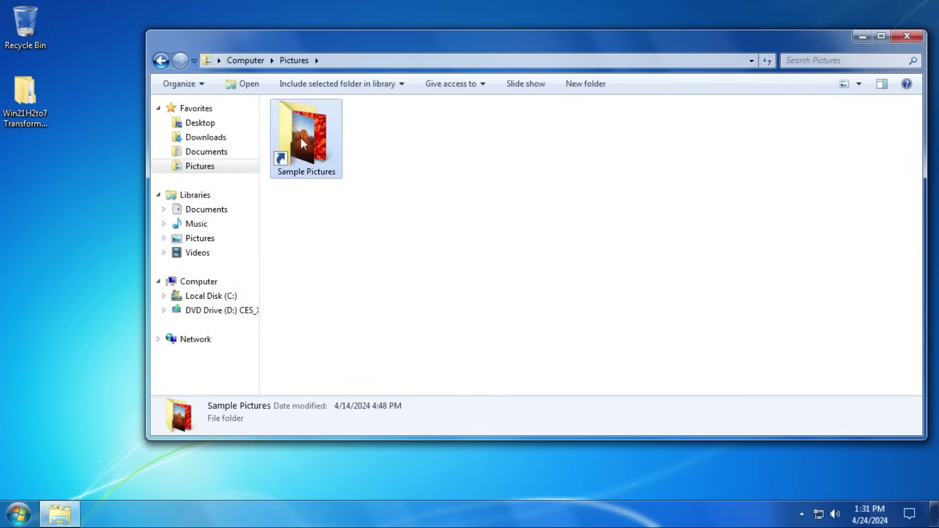
# Step: View the Chrysanthemum and Hydrangeas sample pictures in Paint, closing each
pyautogui.doubleClick(301, 137)
pyautogui.doubleClick(300, 136)
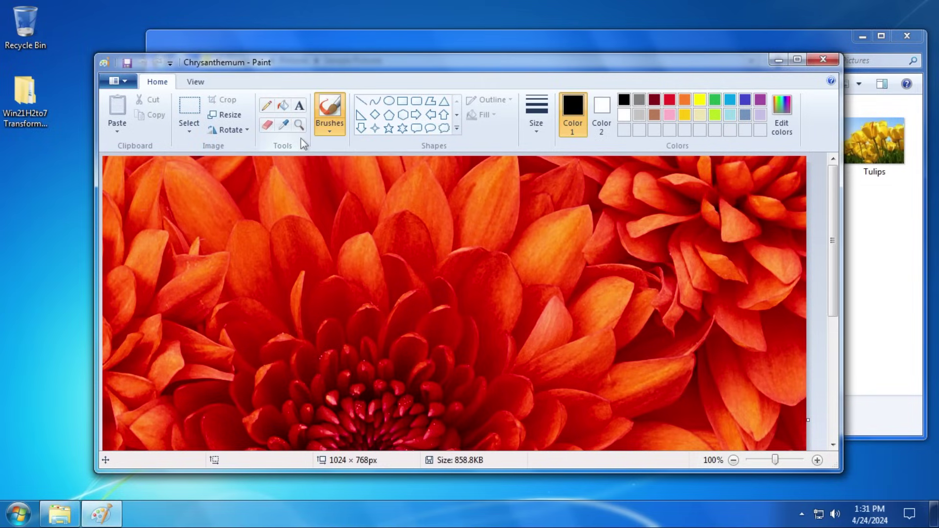
pyautogui.scroll(-5, 832, 215)
pyautogui.scroll(5, 838, 198)
pyautogui.click(823, 60)
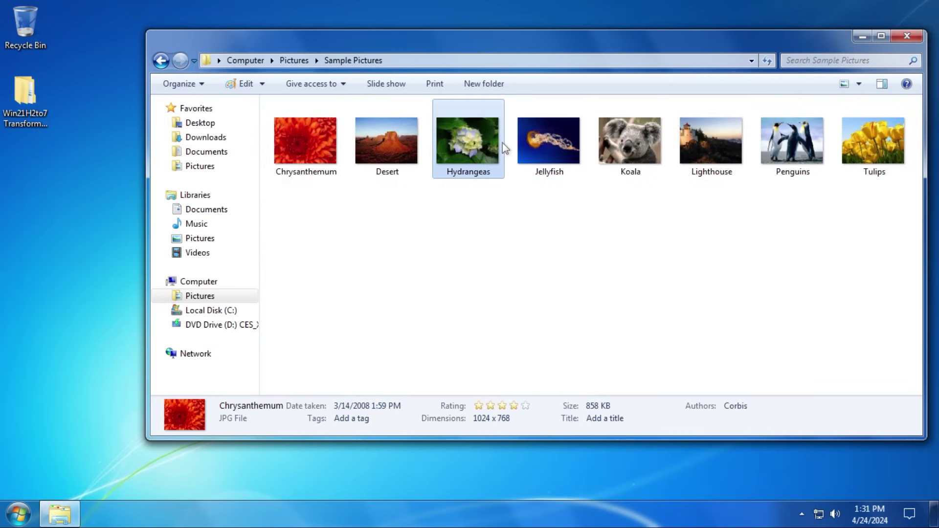
pyautogui.doubleClick(505, 147)
pyautogui.scroll(-5, 832, 245)
pyautogui.scroll(5, 832, 245)
pyautogui.click(823, 57)
# Step: Browse the Open with app choices for Desert without changing anything, then close Sample Pictures
pyautogui.doubleClick(399, 143)
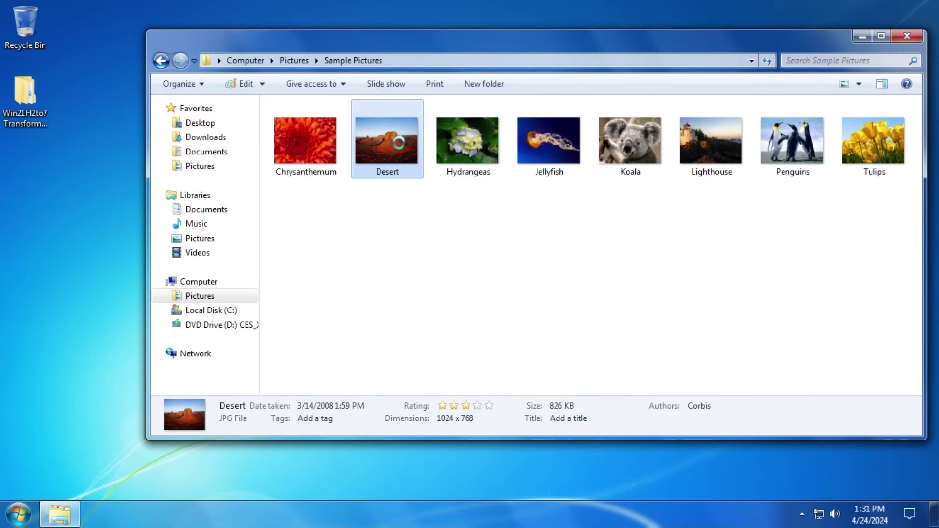
pyautogui.rightClick(400, 142)
pyautogui.moveTo(430, 298)
pyautogui.click(619, 349)
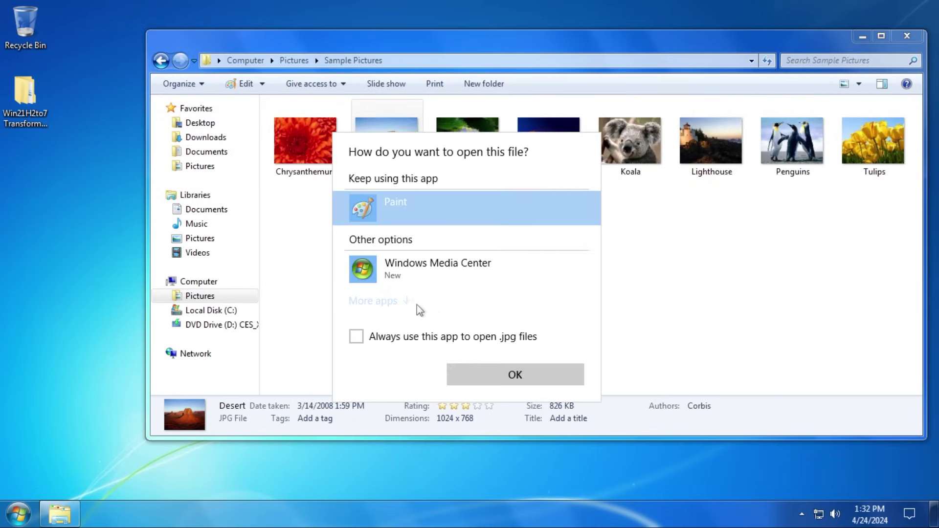
pyautogui.click(417, 306)
pyautogui.scroll(-1, 590, 296)
pyautogui.click(700, 348)
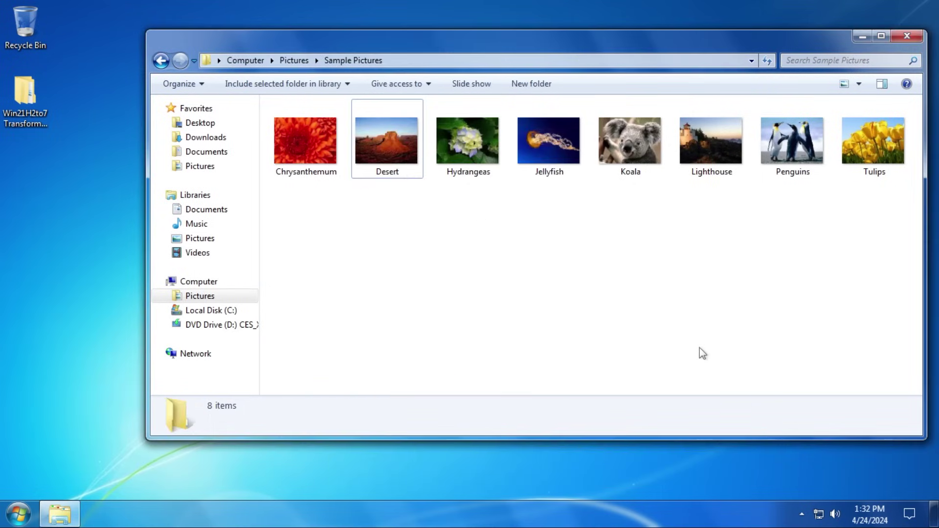
pyautogui.click(899, 42)
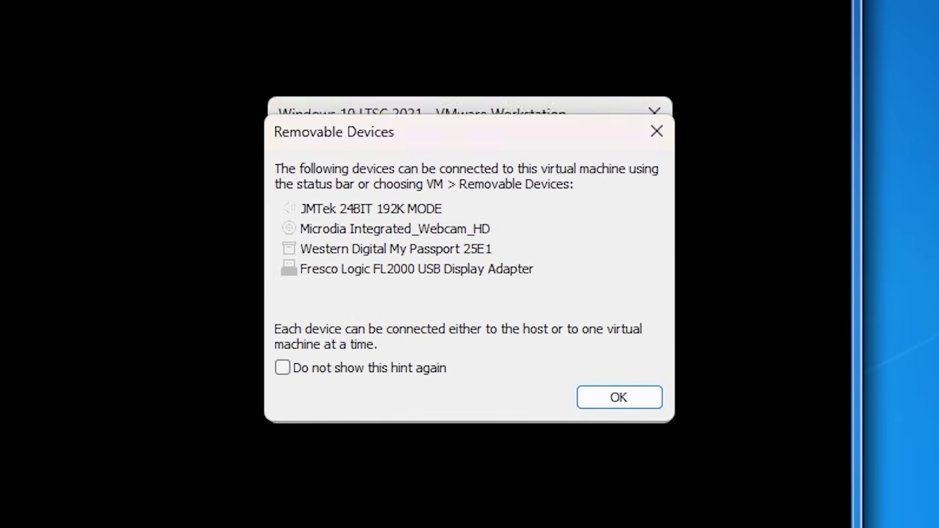
# Step: Dismiss VMware's Removable Devices hint to reveal the .vmdk error
pyautogui.press('Return')
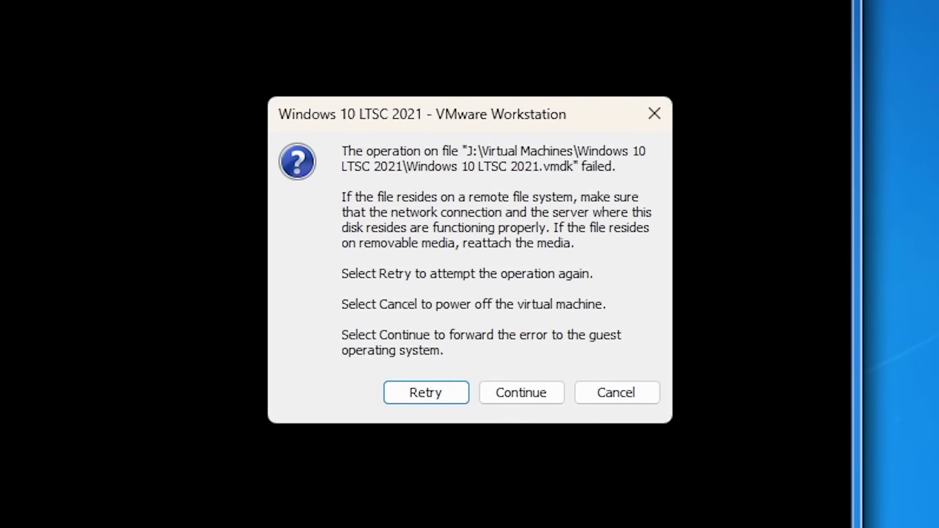
# Step: Retry the failed Windows 10 LTSC 2021.vmdk operation and open This PC
pyautogui.click(410, 395)
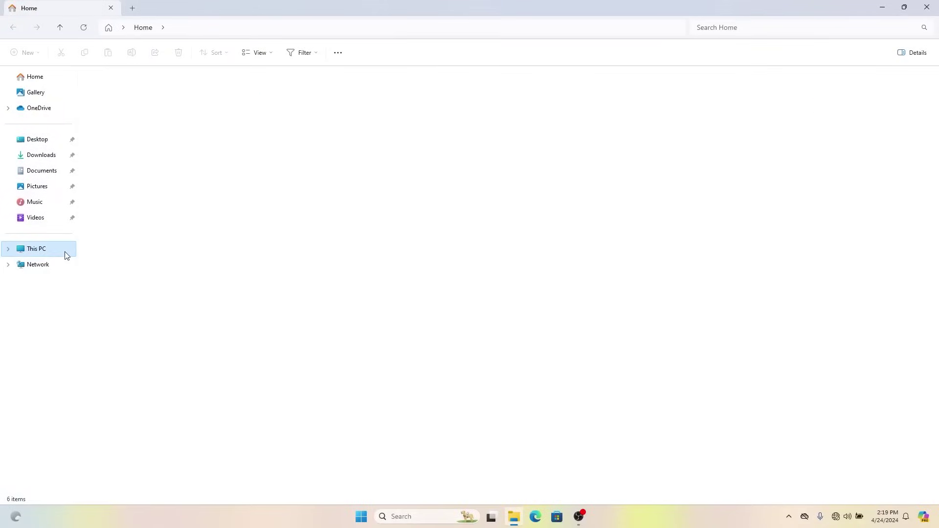
pyautogui.click(65, 254)
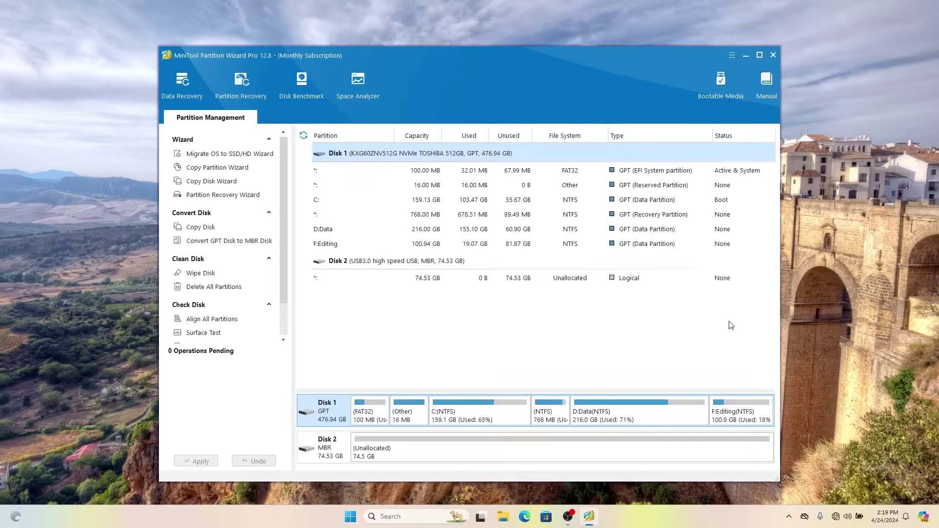
# Step: Run a surface test on Disk 2's unallocated space
pyautogui.click(443, 278)
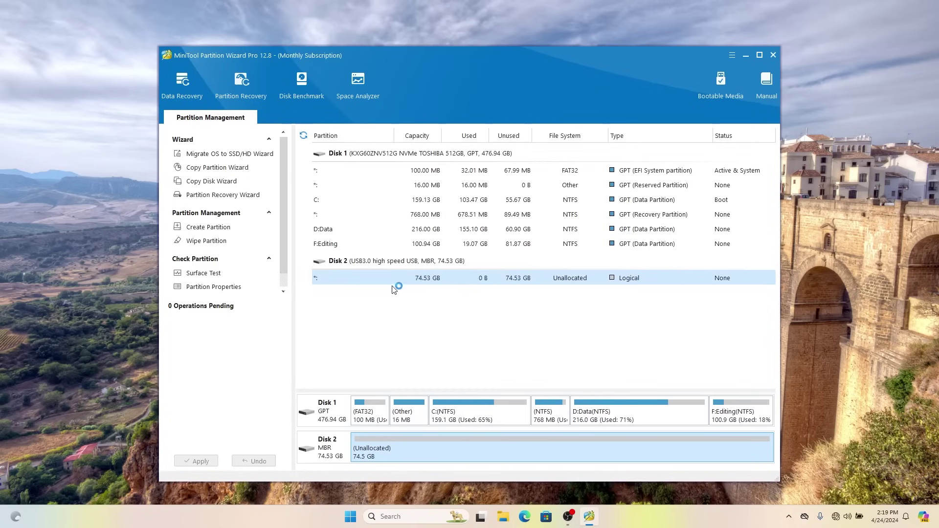
pyautogui.moveTo(283, 245); pyautogui.dragTo(284, 265)
pyautogui.click(195, 258)
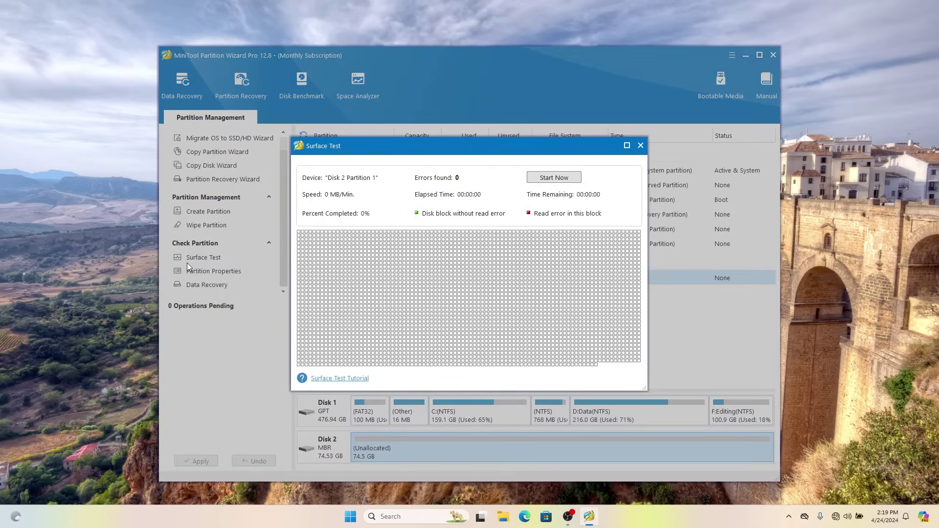
pyautogui.click(554, 178)
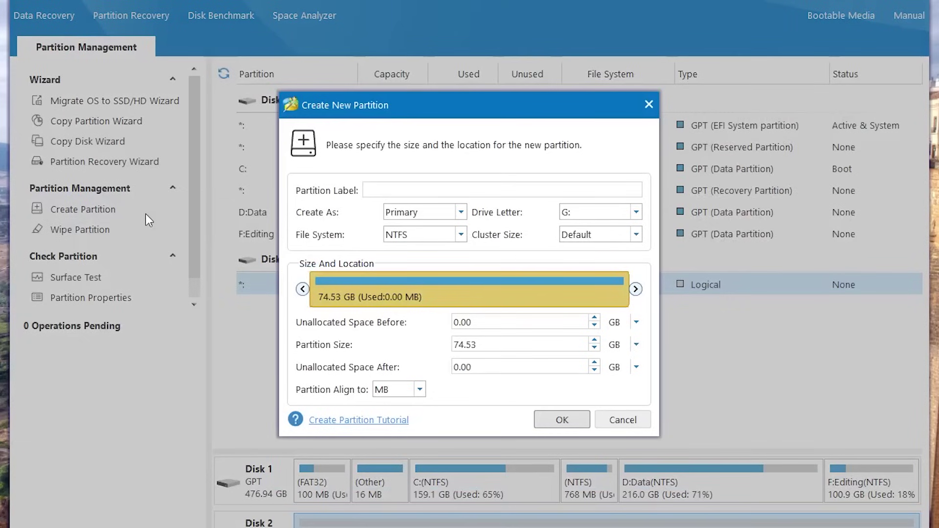
# Step: Create a partition labelled VMware as drive J: and set it as logical
pyautogui.write('VMware')
pyautogui.click(636, 212)
pyautogui.click(581, 275)
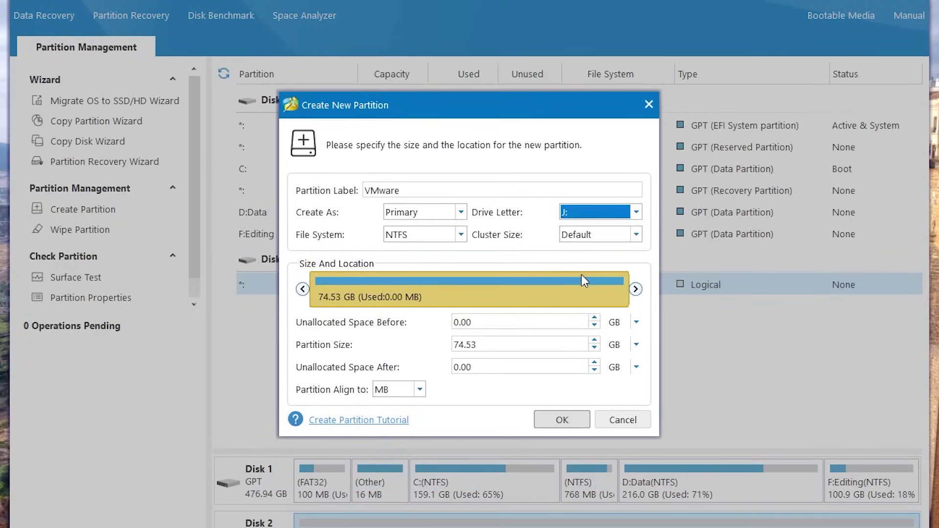
pyautogui.click(562, 420)
pyautogui.click(98, 311)
pyautogui.scroll(-3, 98, 269)
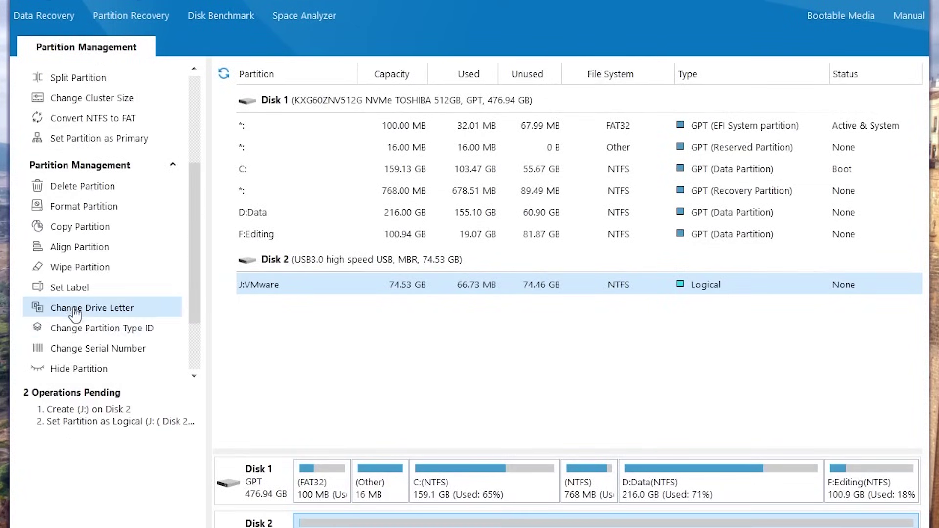
# Step: Try changing J:'s drive letter and converting it to FAT, cancelling and undoing both
pyautogui.click(92, 308)
pyautogui.click(578, 281)
pyautogui.click(535, 295)
pyautogui.click(598, 210)
pyautogui.click(93, 290)
pyautogui.click(471, 299)
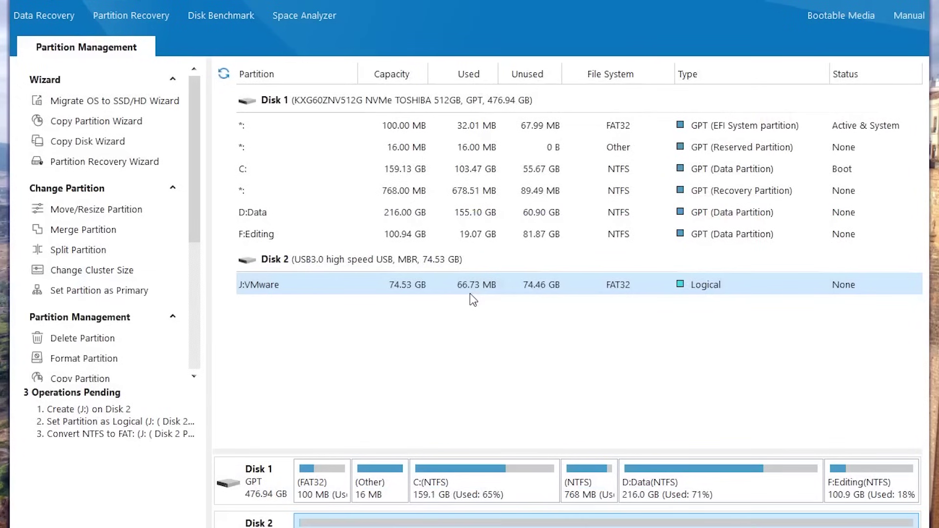
pyautogui.hotkey('ctrl', 'z')
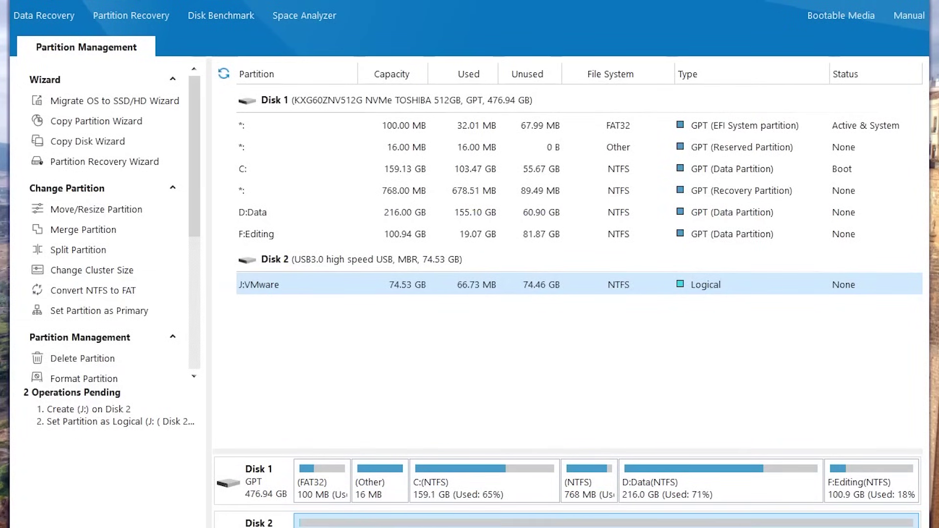
# Step: Start splitting the J: partition, then cancel the split
pyautogui.click(105, 249)
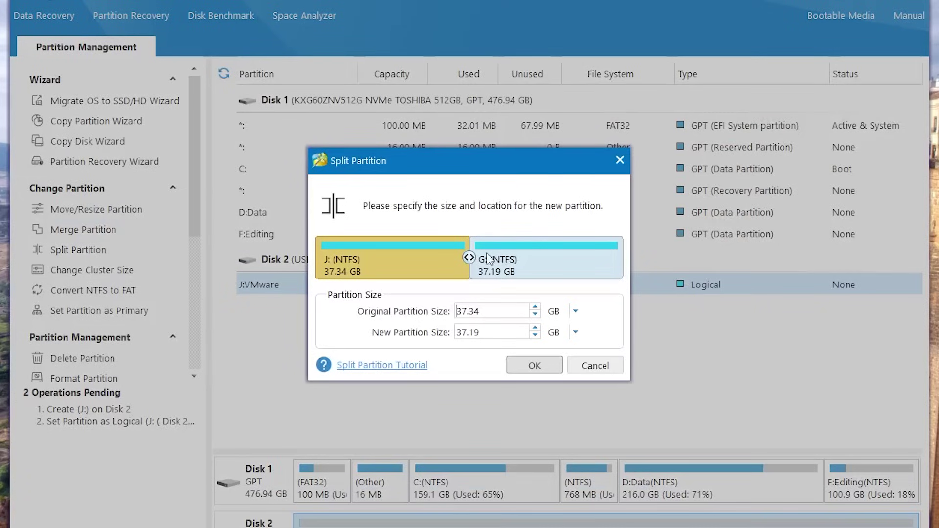
pyautogui.moveTo(469, 256); pyautogui.dragTo(500, 257)
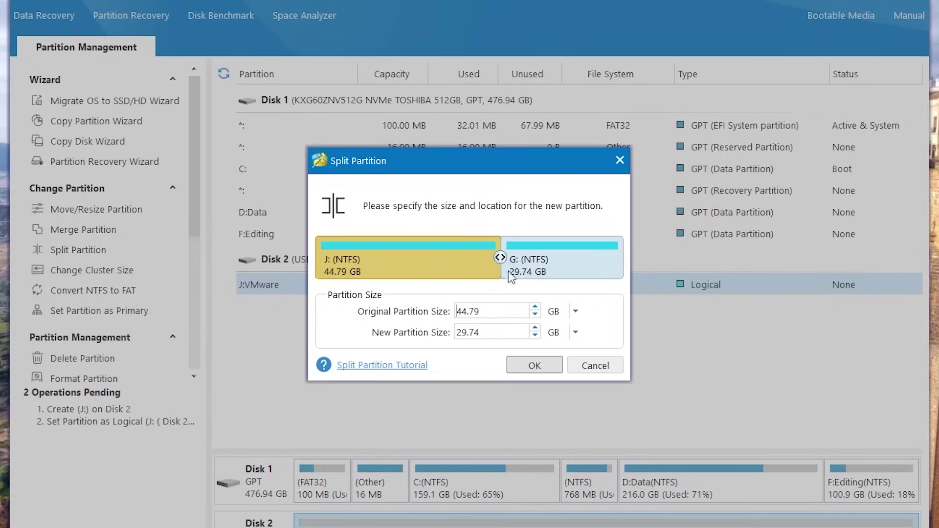
pyautogui.click(600, 369)
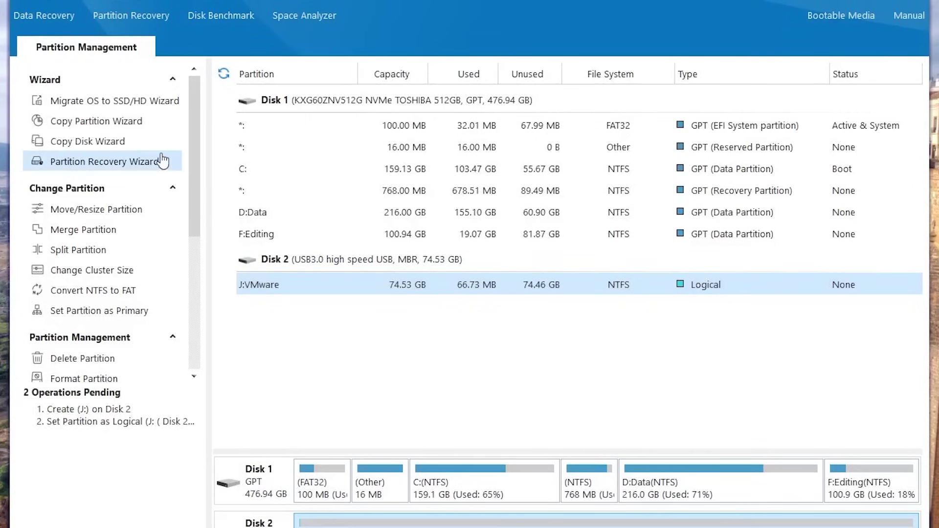
# Step: Step into the Copy Partition Wizard and close it without copying anything
pyautogui.click(143, 129)
pyautogui.click(633, 467)
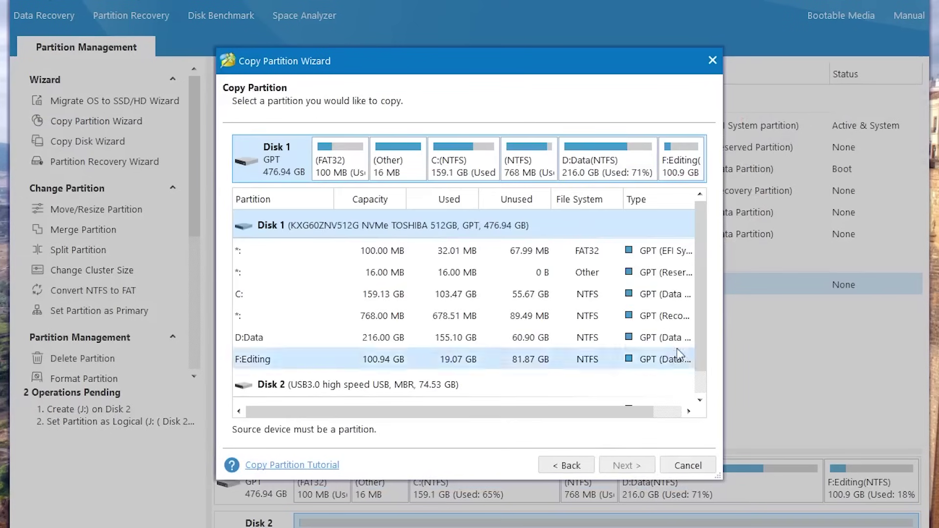
pyautogui.moveTo(697, 259)
pyautogui.mouseDown()
pyautogui.moveTo(697, 303)
pyautogui.moveTo(698, 254)
pyautogui.mouseUp()
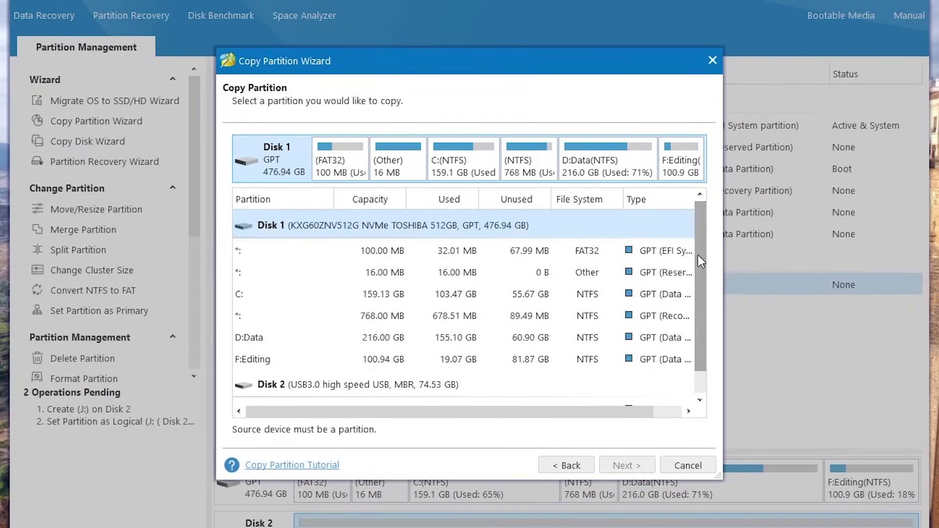
pyautogui.click(690, 468)
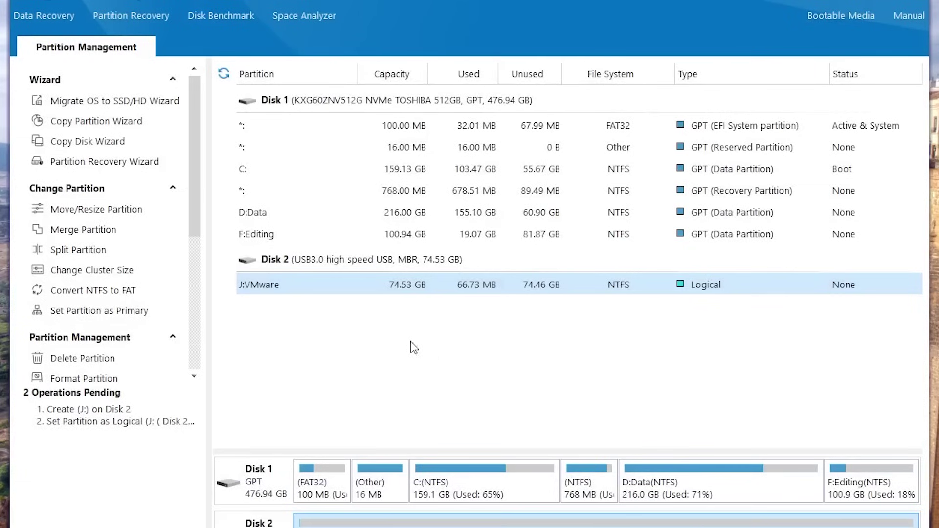
# Step: Preview the Migrate OS to SSD/HD Wizard, then start Partition Recovery Wizard past its licence notice
pyautogui.click(143, 110)
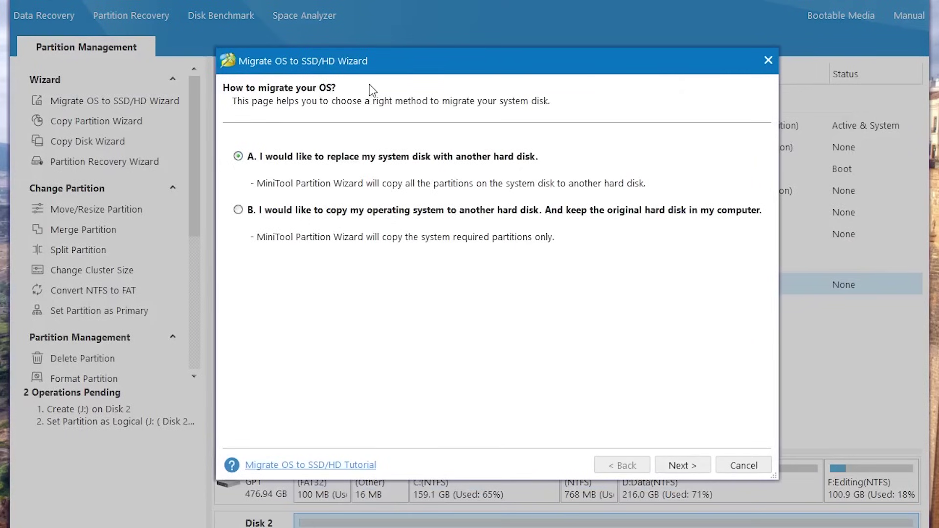
pyautogui.click(767, 60)
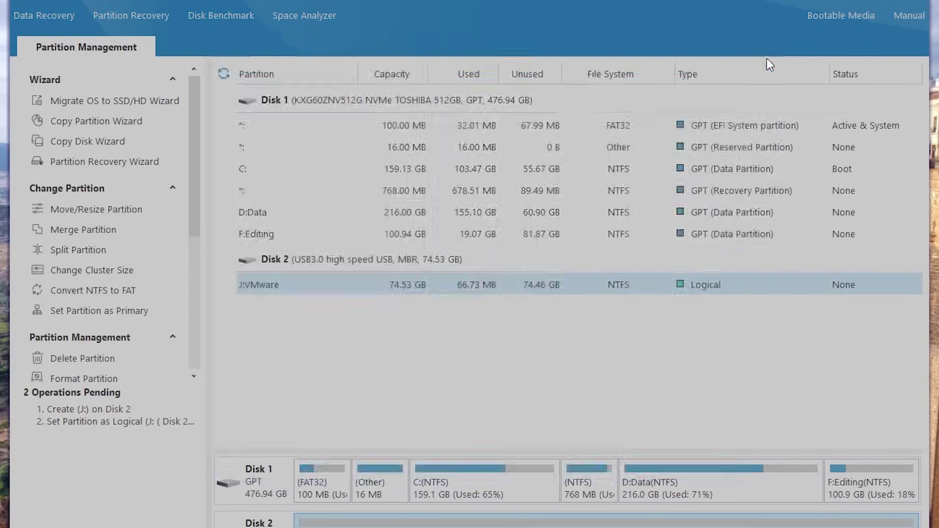
pyautogui.click(103, 162)
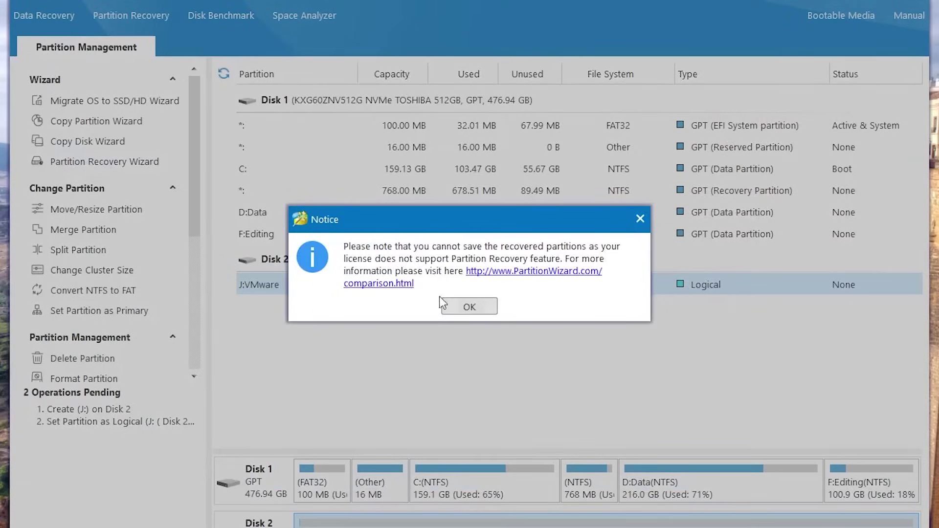
pyautogui.click(453, 308)
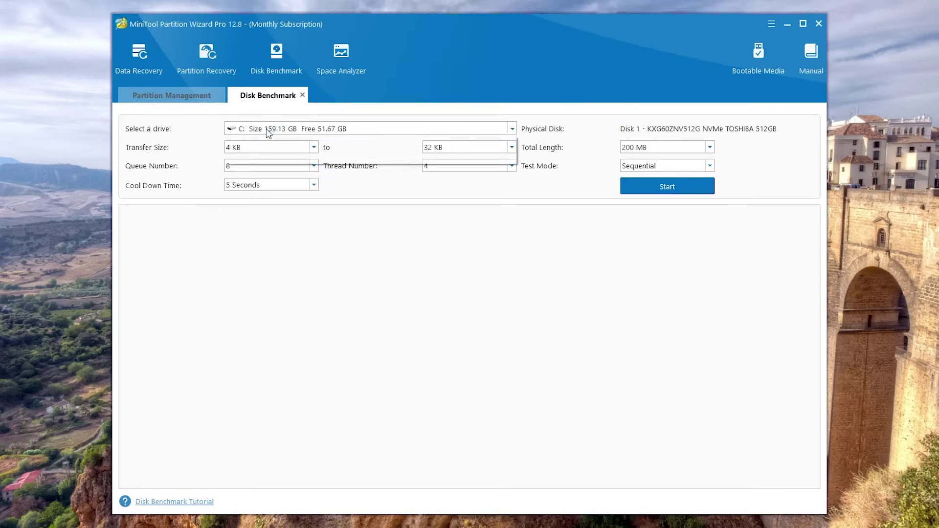
# Step: Benchmark drive D: with a 32 KB upper transfer size in Sequential & Random mode
pyautogui.click(268, 129)
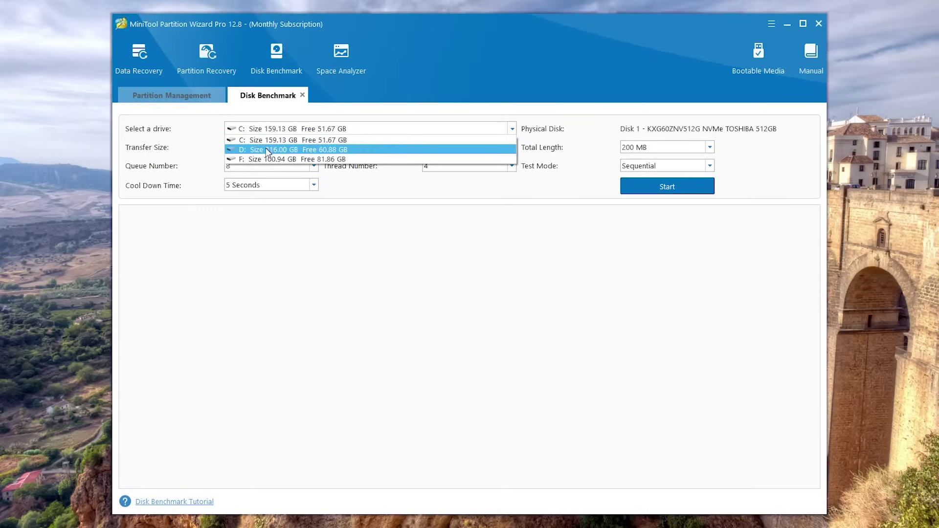
pyautogui.click(269, 149)
pyautogui.click(440, 148)
pyautogui.click(434, 206)
pyautogui.click(710, 166)
pyautogui.click(656, 193)
pyautogui.click(668, 186)
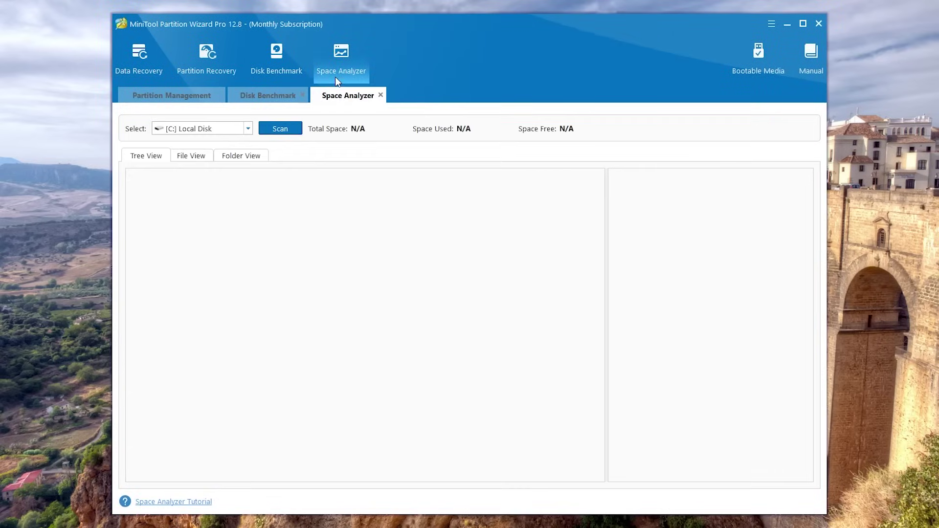
# Step: Scan F: Editing in Space Analyzer and browse the Action! folder, folder view and file view
pyautogui.click(245, 129)
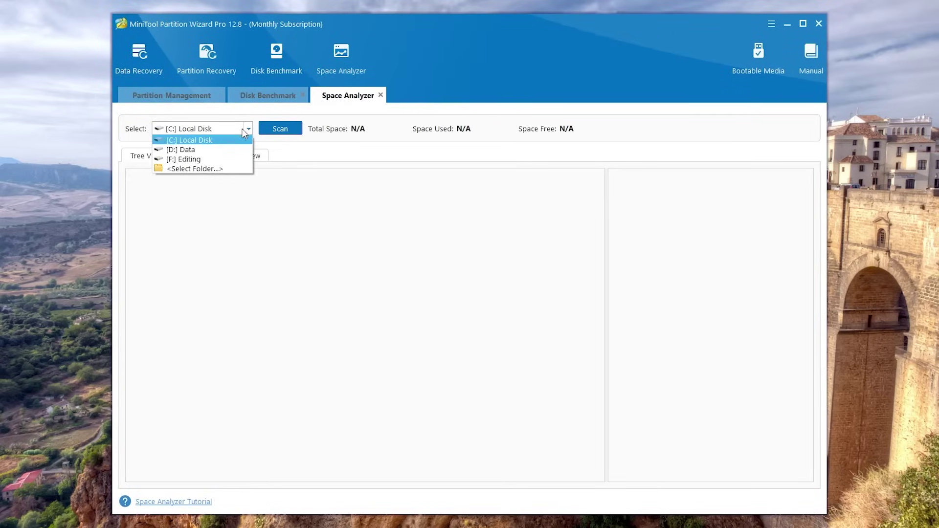
pyautogui.click(184, 160)
pyautogui.click(280, 129)
pyautogui.click(132, 205)
pyautogui.click(143, 219)
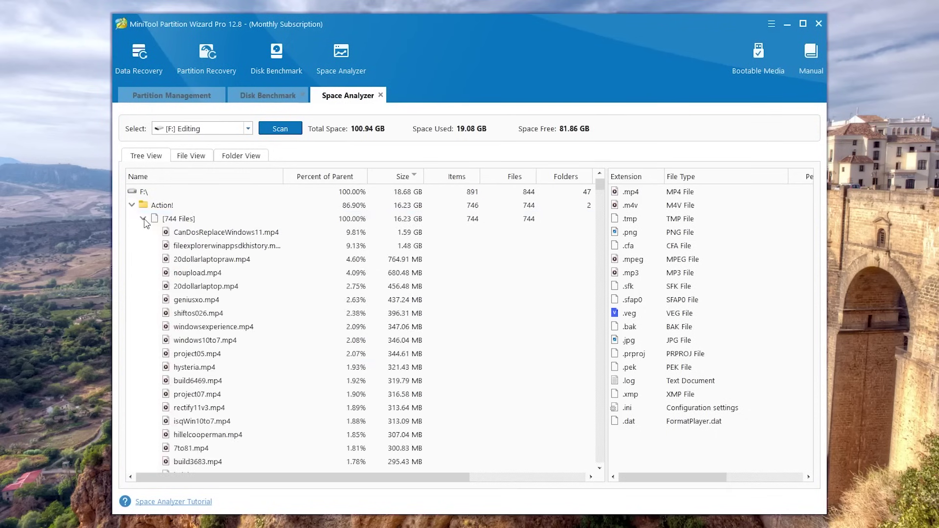
pyautogui.click(132, 205)
pyautogui.click(241, 155)
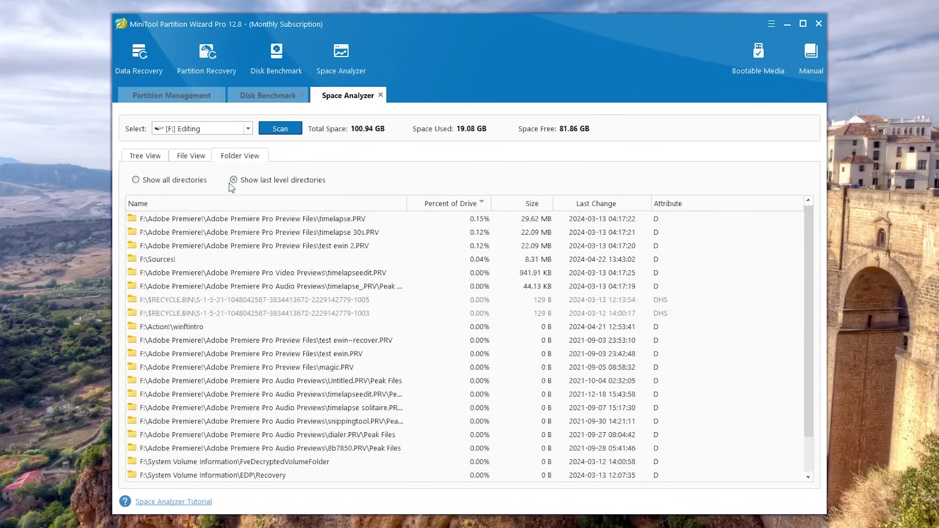
pyautogui.click(191, 155)
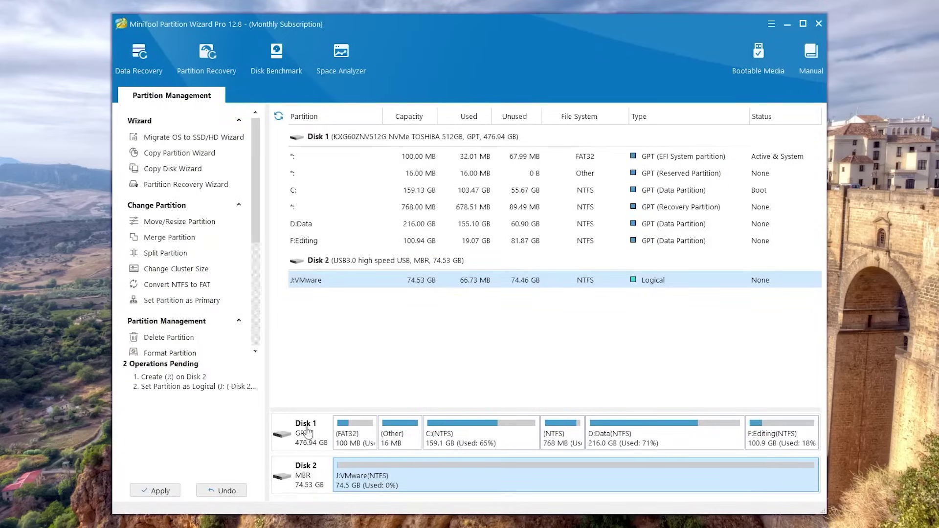
# Step: Apply the pending J: partition operations and close the Explorer window
pyautogui.click(156, 491)
pyautogui.click(438, 299)
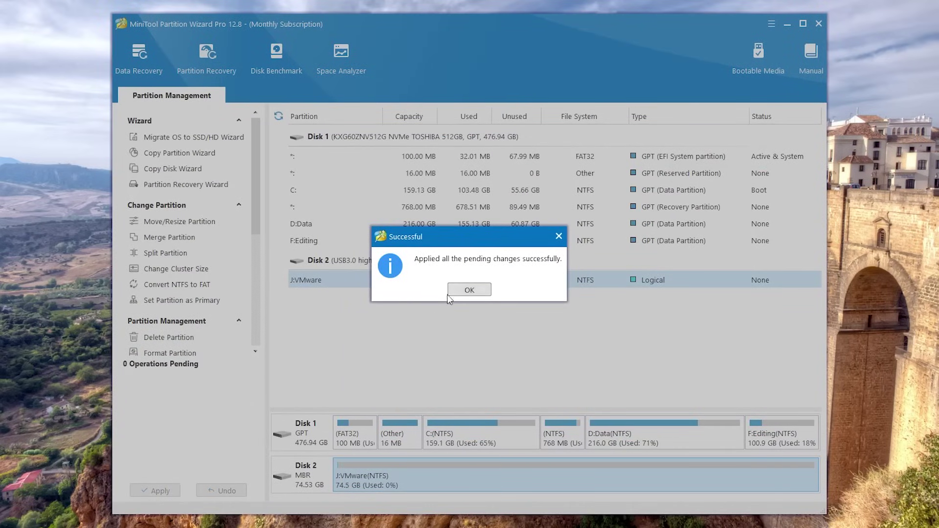
pyautogui.click(461, 293)
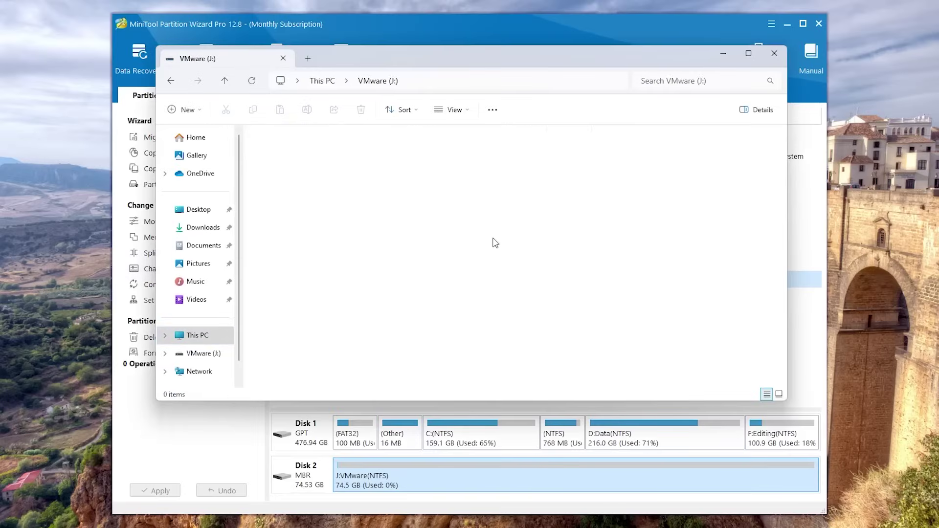
pyautogui.hotkey('alt', 'Up')
pyautogui.click(775, 53)
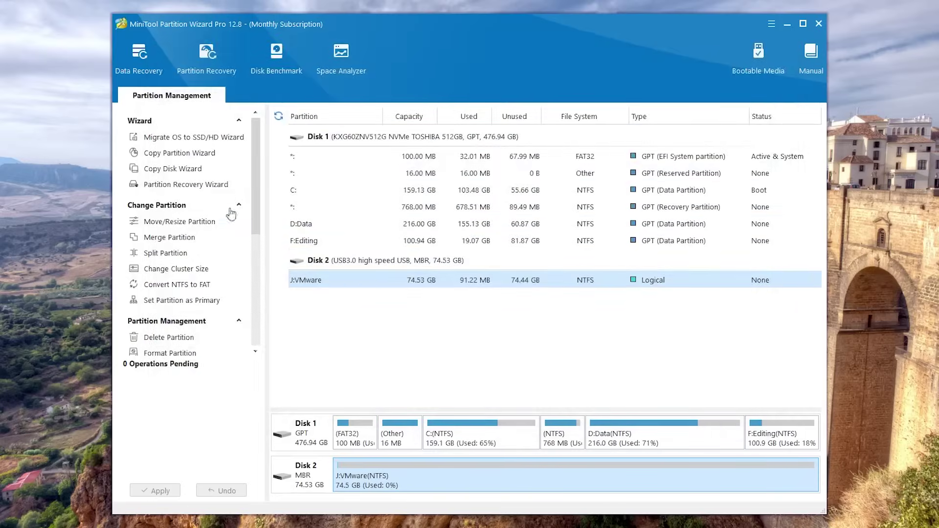
# Step: Run Partition Recovery Wizard on Disk 2 with the Full Disk range and Quick Scan
pyautogui.click(193, 185)
pyautogui.click(473, 297)
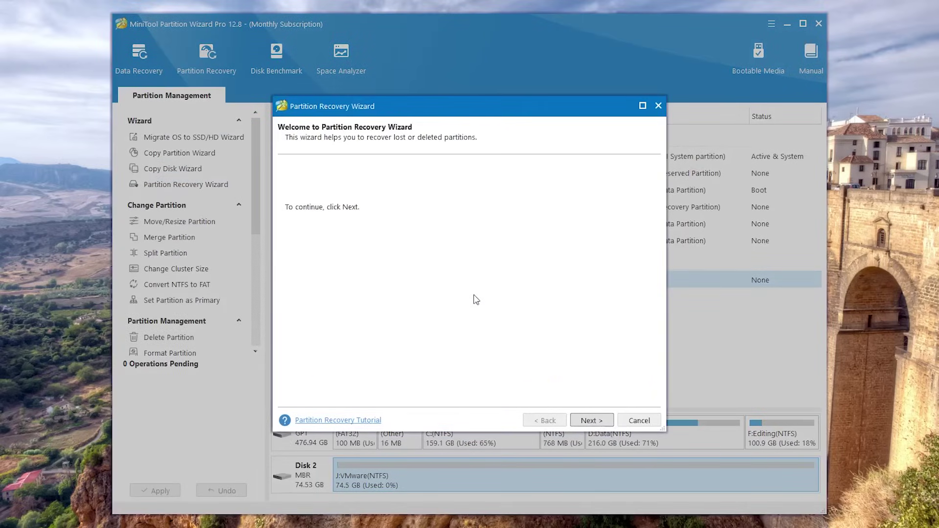
pyautogui.click(595, 420)
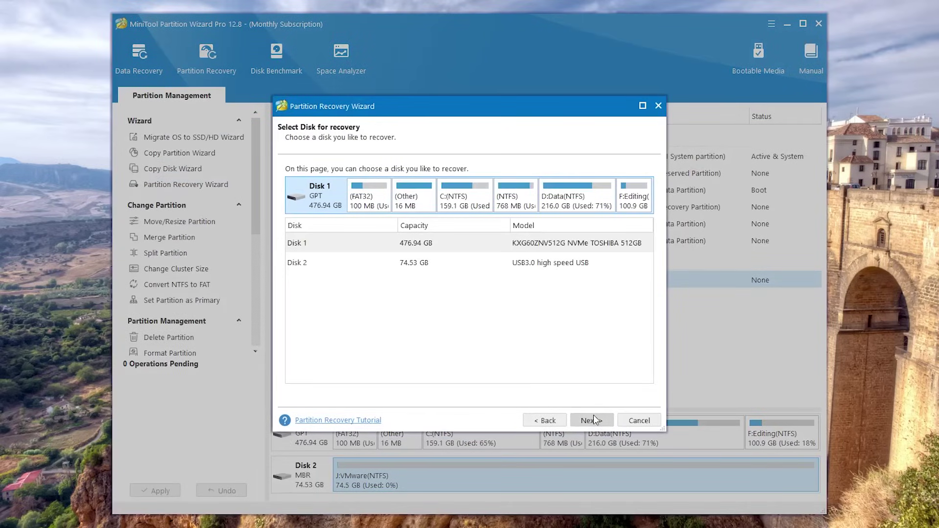
pyautogui.click(374, 259)
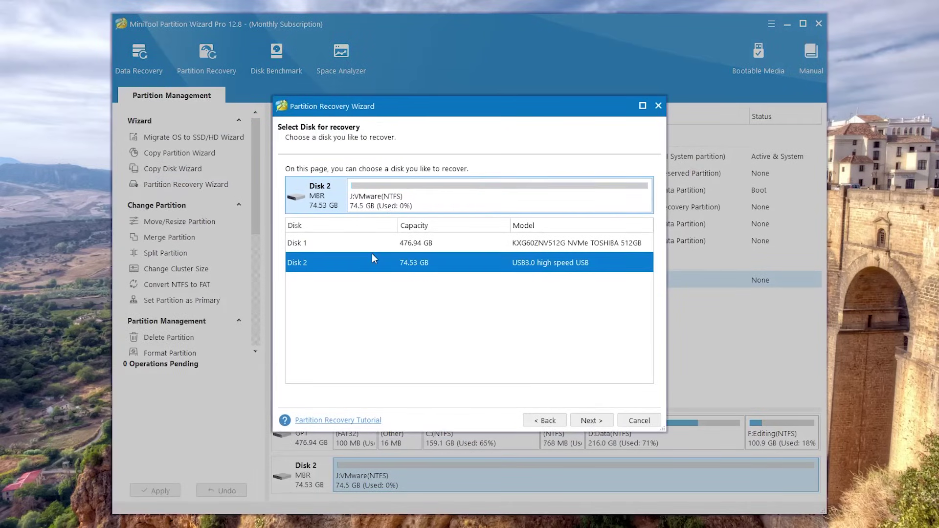
pyautogui.click(589, 419)
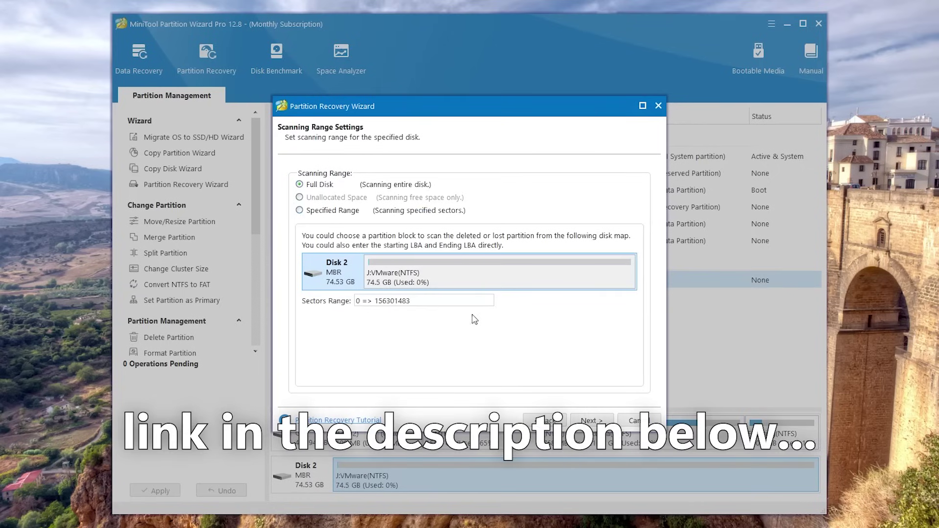
pyautogui.click(590, 421)
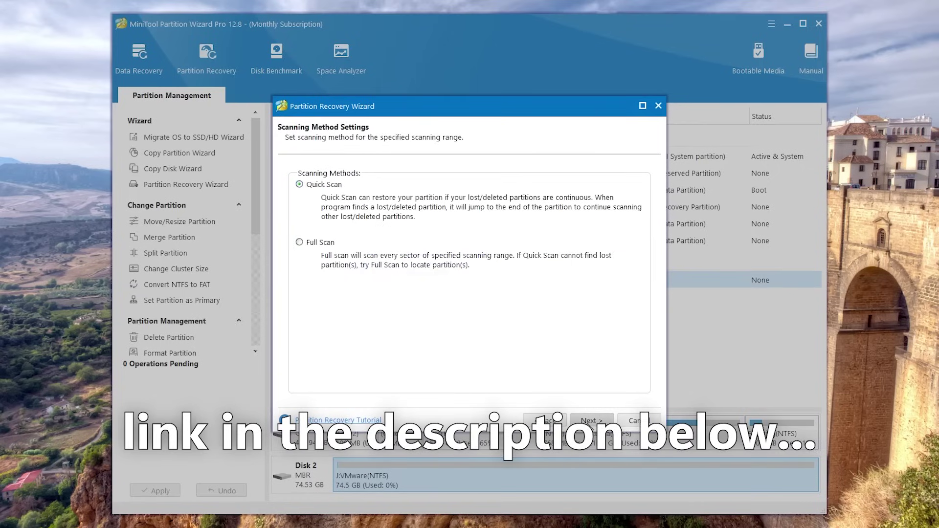
pyautogui.click(591, 421)
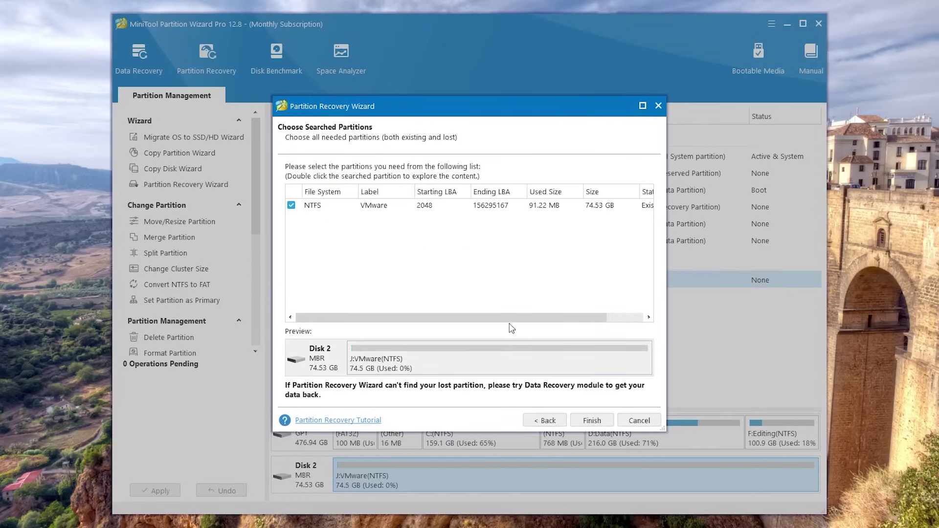
pyautogui.moveTo(502, 321); pyautogui.dragTo(520, 320)
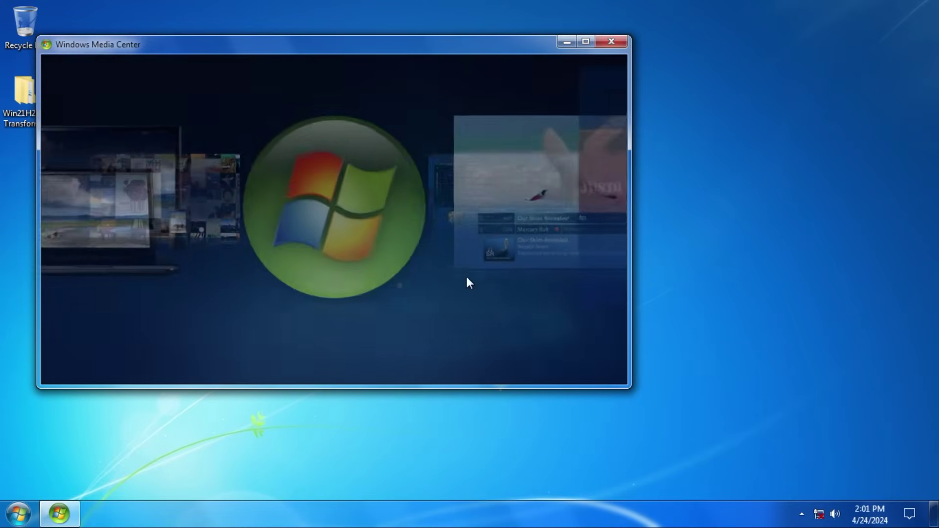
# Step: Check Media Center's software version 6.3.9600.16384, then return to the general settings
pyautogui.click(586, 42)
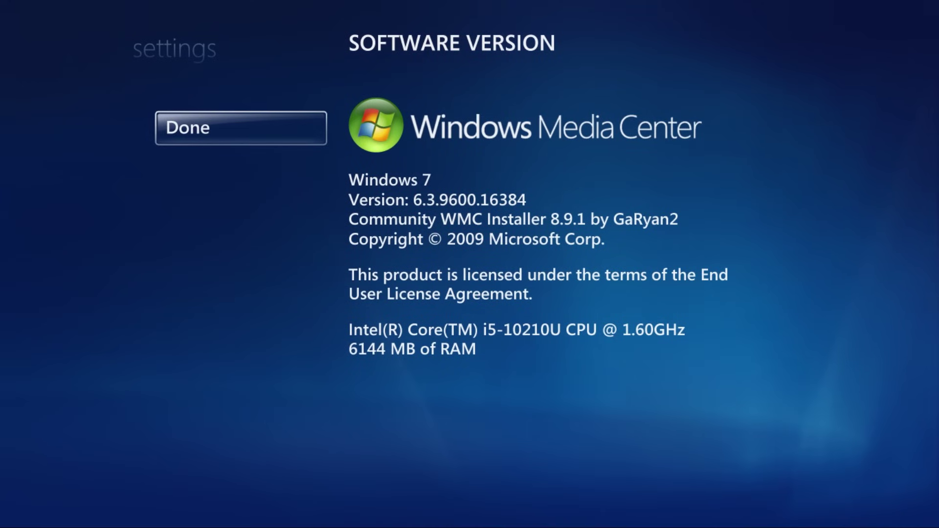
pyautogui.press('Return')
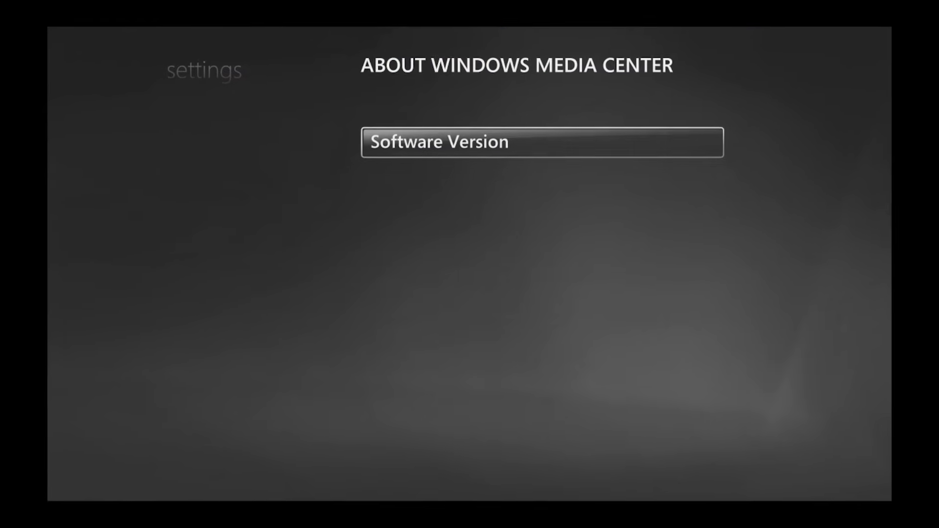
pyautogui.press('BackSpace')
pyautogui.press('BackSpace')
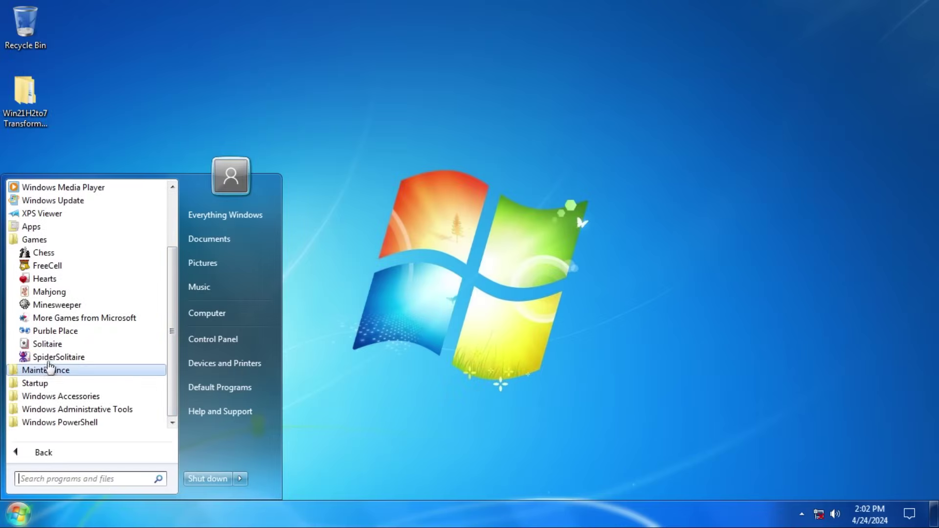
# Step: Launch Solitaire and draw through the deck, recycling the waste pile once
pyautogui.click(49, 344)
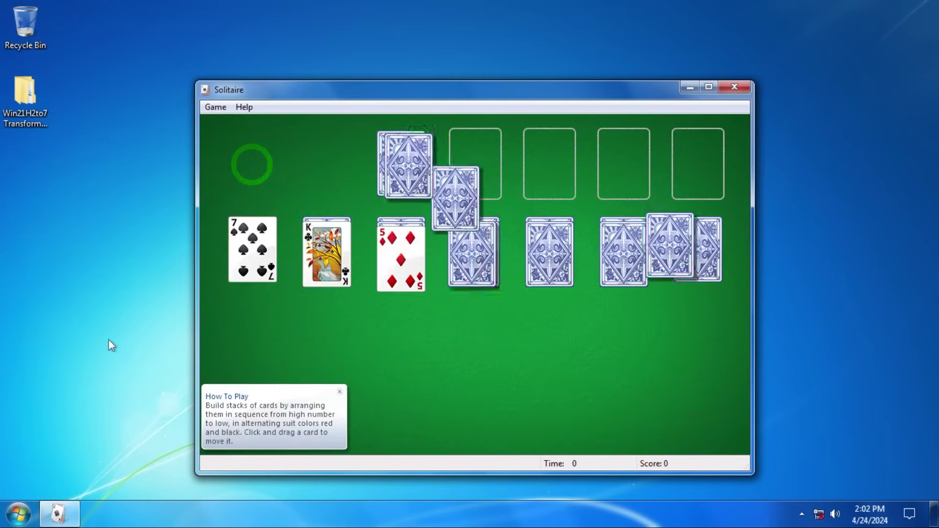
pyautogui.click(251, 178)
pyautogui.click(255, 174)
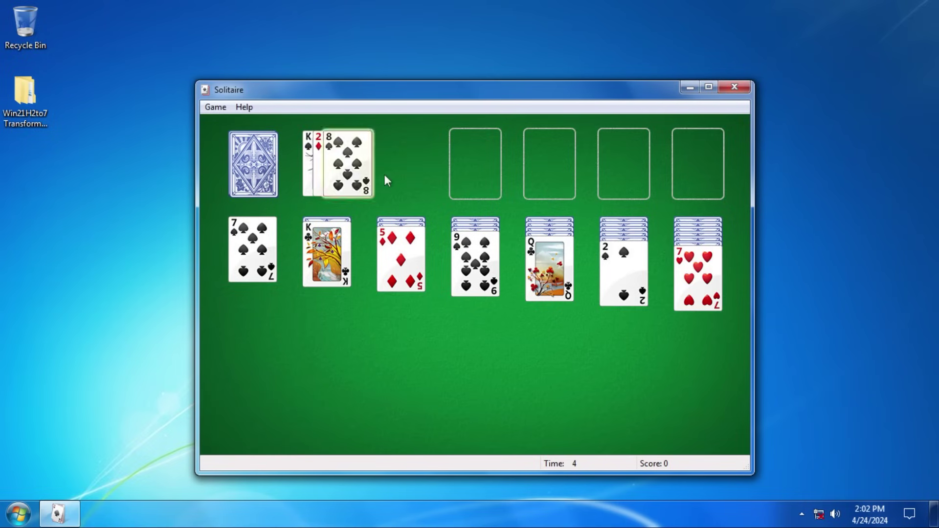
pyautogui.click(264, 171)
pyautogui.click(270, 172)
pyautogui.click(270, 171)
pyautogui.click(271, 172)
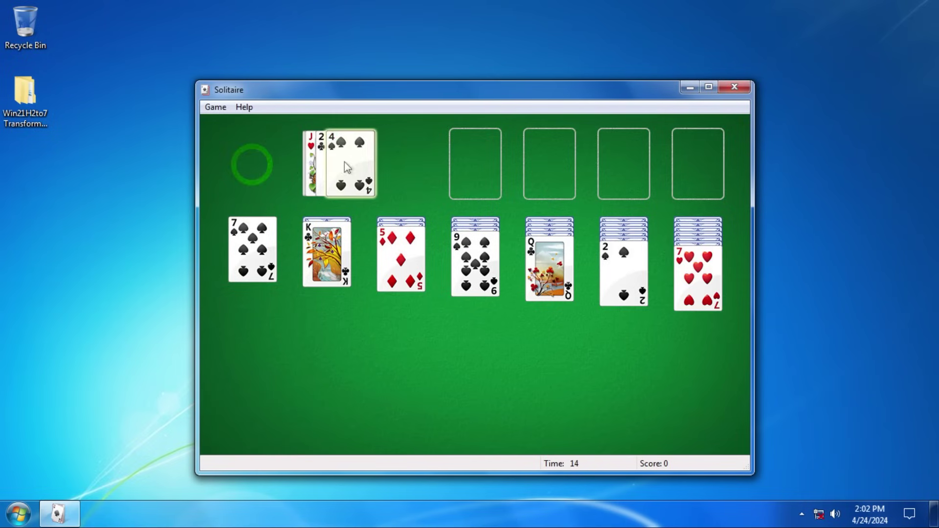
pyautogui.click(273, 173)
pyautogui.click(277, 174)
pyautogui.click(264, 172)
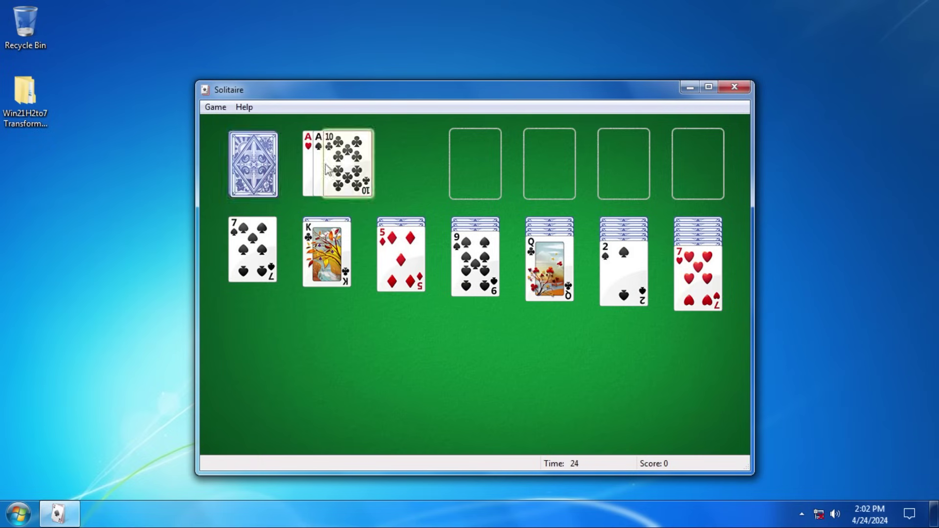
pyautogui.click(252, 172)
pyautogui.click(239, 172)
pyautogui.click(239, 172)
# Step: Move the 4♠ onto the 5♦, finish the deck, and close the lost game
pyautogui.moveTo(350, 164); pyautogui.dragTo(402, 254)
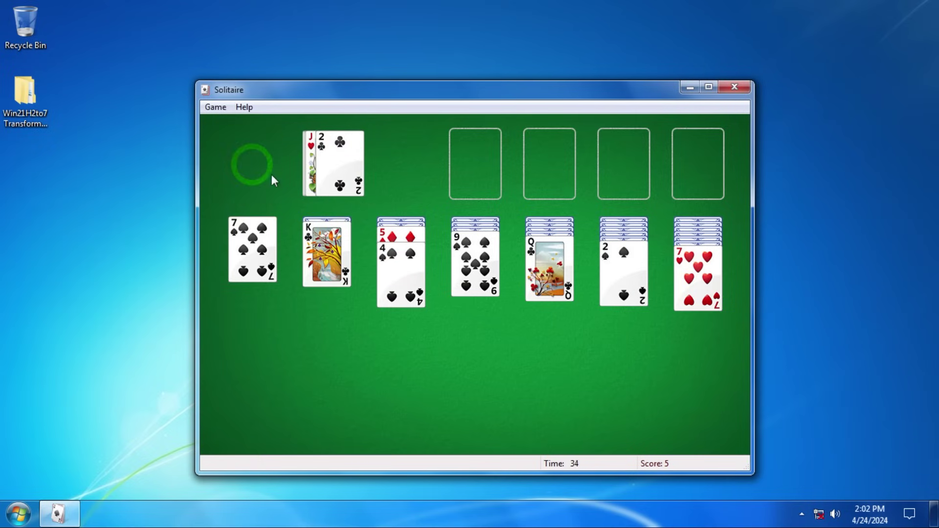
pyautogui.click(272, 180)
pyautogui.click(266, 176)
pyautogui.click(249, 173)
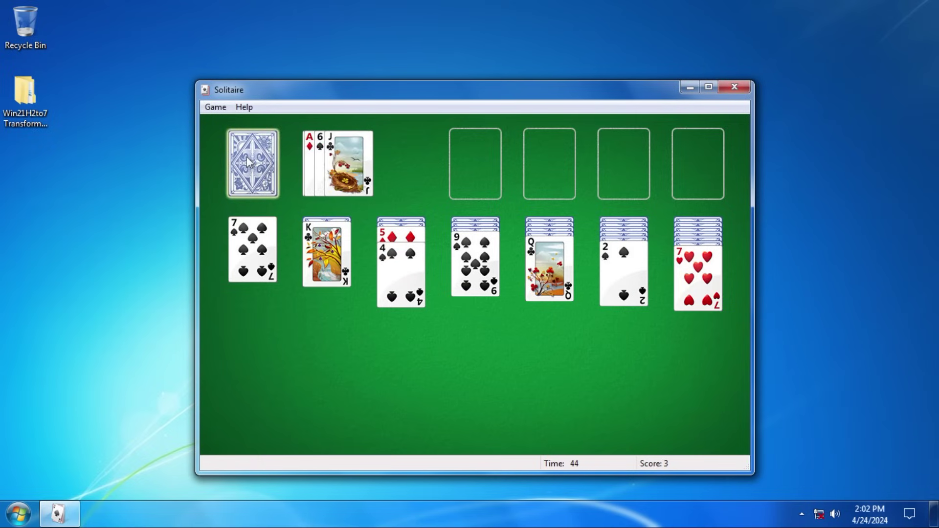
pyautogui.click(380, 265)
pyautogui.click(579, 346)
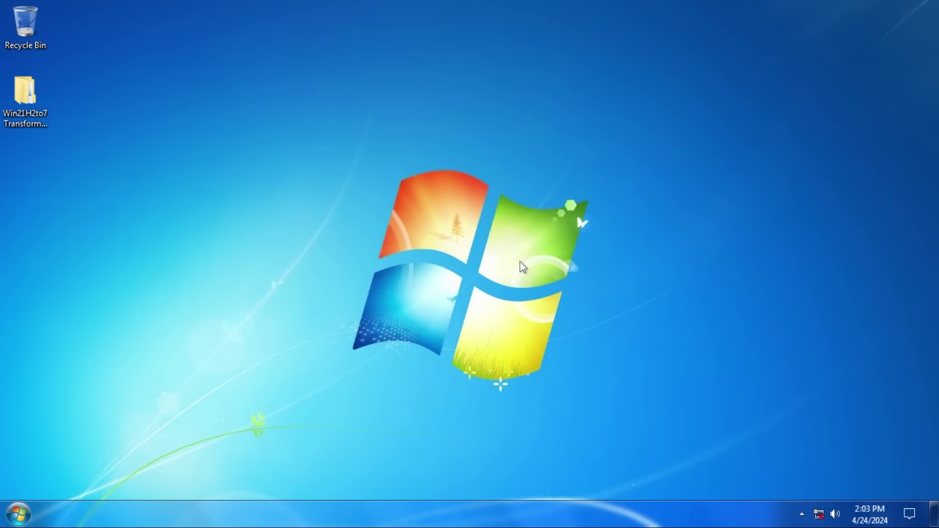
# Step: Open a new Explorer window and close it from its taskbar jump list
pyautogui.press('super+e')
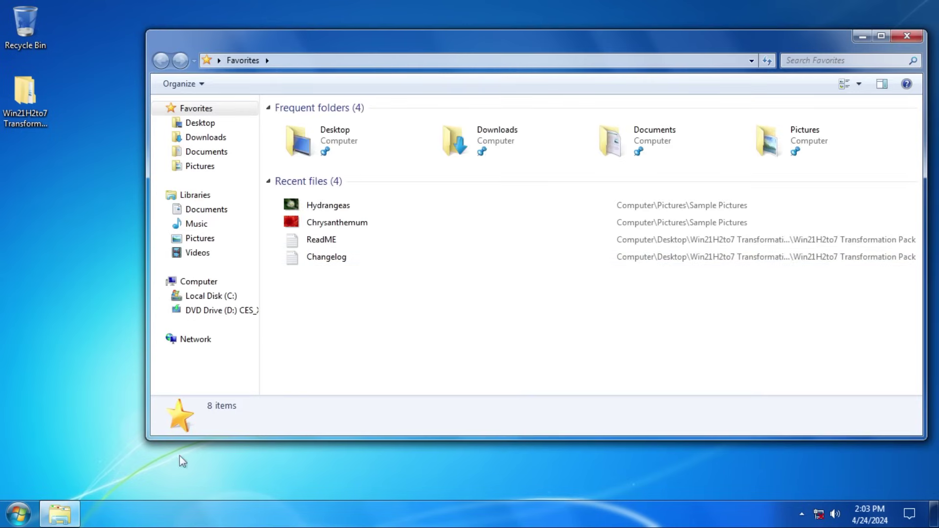
pyautogui.rightClick(53, 516)
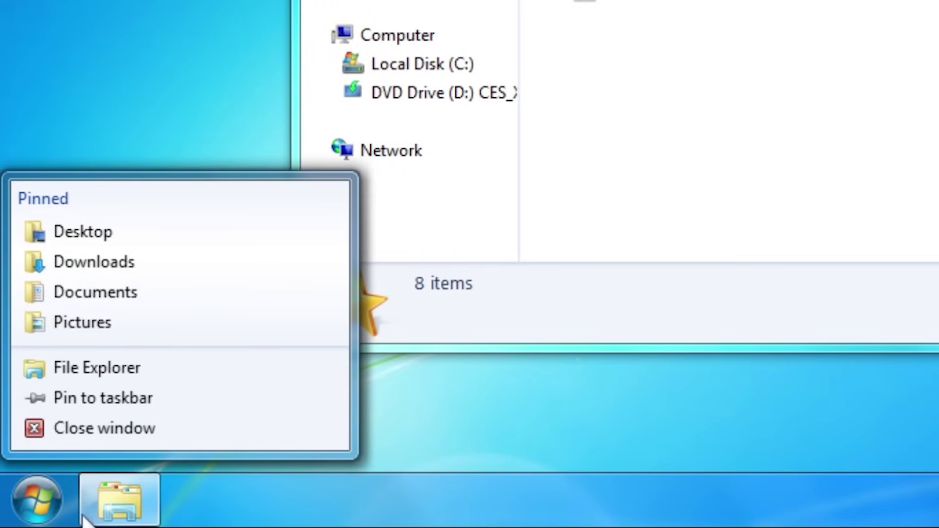
pyautogui.click(398, 379)
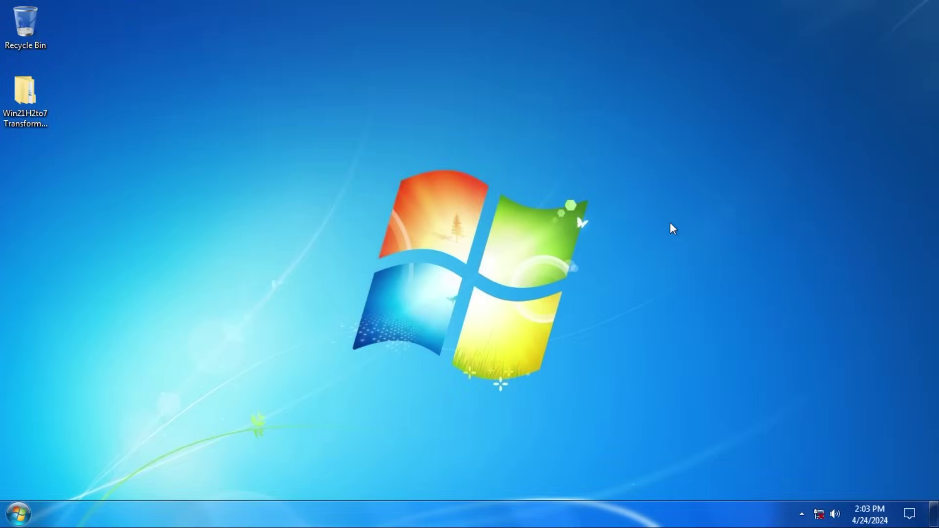
# Step: Launch regedit from Start search, allow it at the UAC prompt, and Alt+Tab to Explorer
pyautogui.press('super')
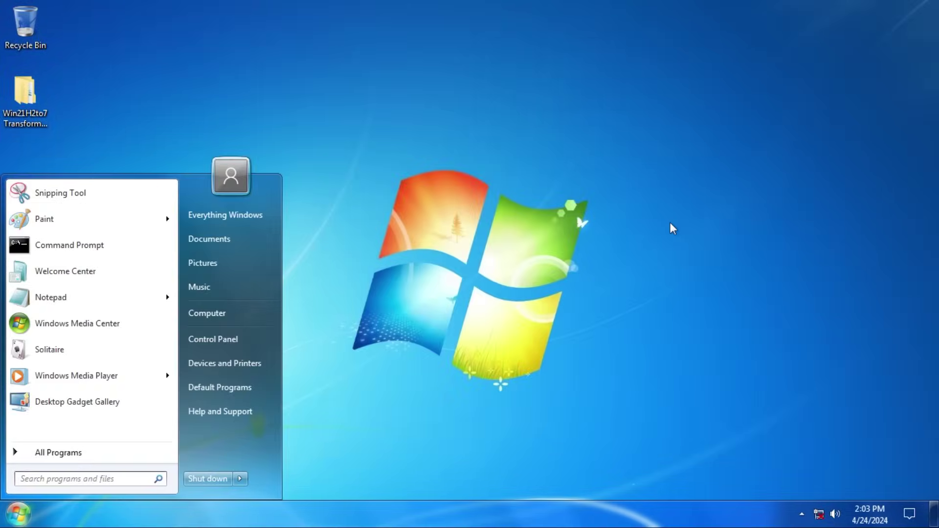
pyautogui.write('regedit')
pyautogui.press('Return')
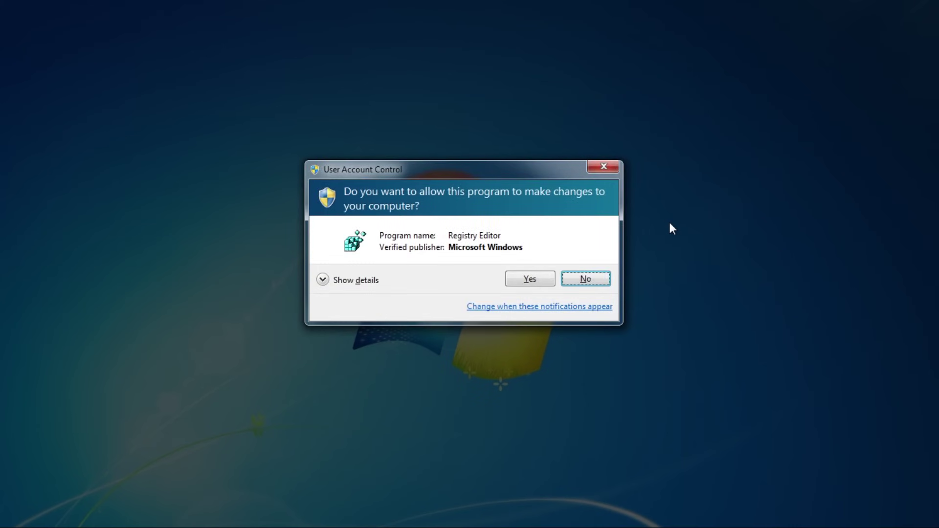
pyautogui.click(357, 281)
pyautogui.click(354, 303)
pyautogui.click(544, 282)
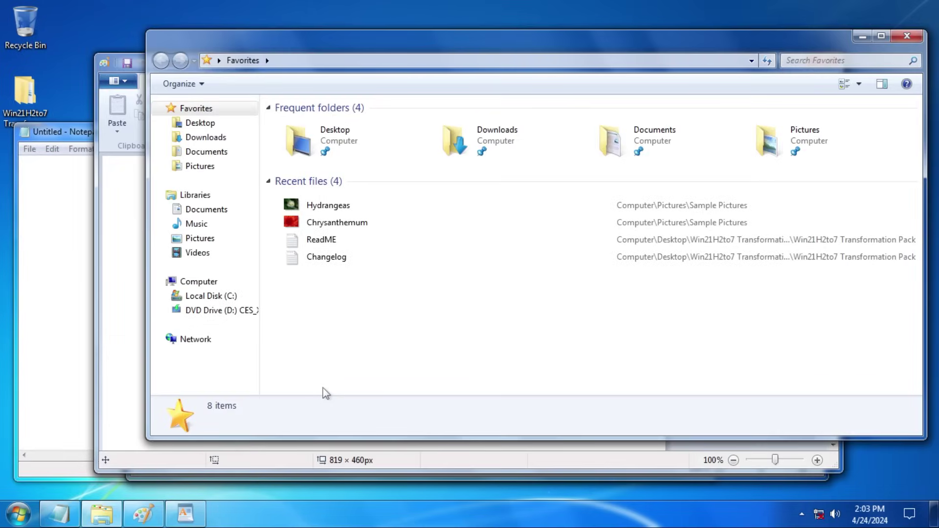
pyautogui.hotkey('alt', 'Tab')
pyautogui.hotkey('alt', 'Tab')
pyautogui.hotkey('alt', 'Tab')
pyautogui.hotkey('alt', 'Tab')
pyautogui.hotkey('alt', 'Tab')
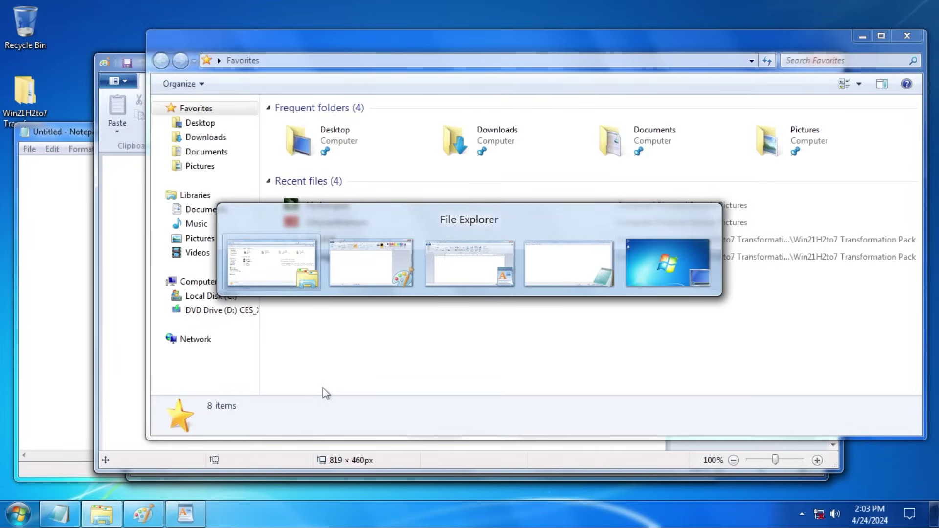
pyautogui.hotkey('alt', 'Tab')
pyautogui.hotkey('alt', 'Tab')
pyautogui.hotkey('alt', 'Tab')
pyautogui.hotkey('alt', 'Tab')
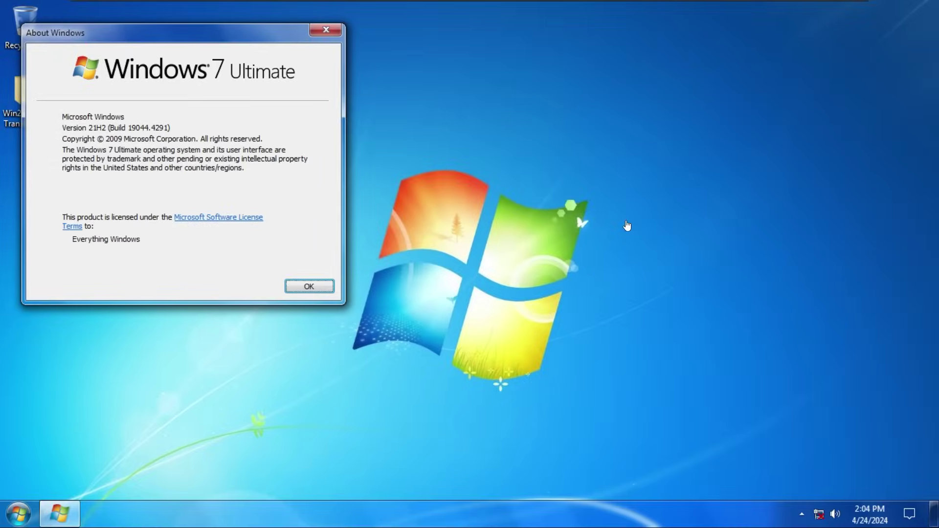
# Step: Close About Windows, open Settings, and switch to the empty Desktop 2 in Task View
pyautogui.press('Return')
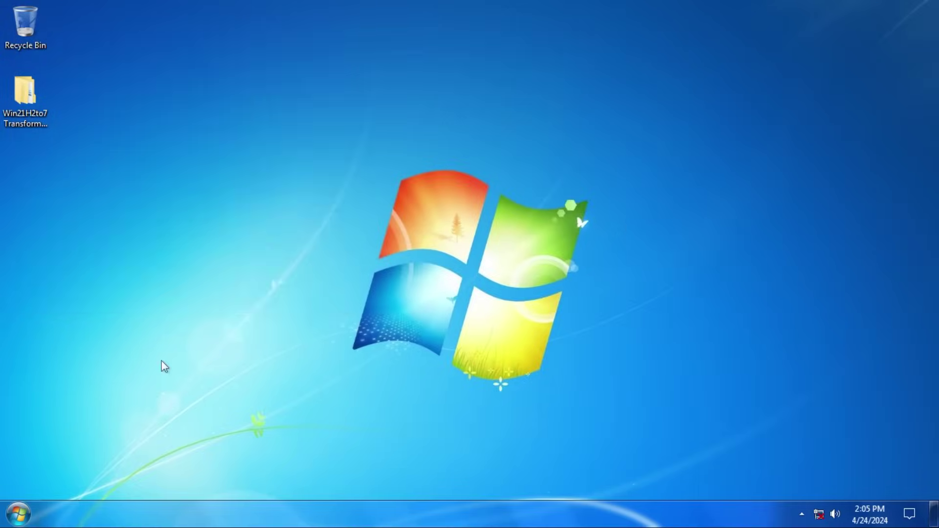
pyautogui.press('super+i')
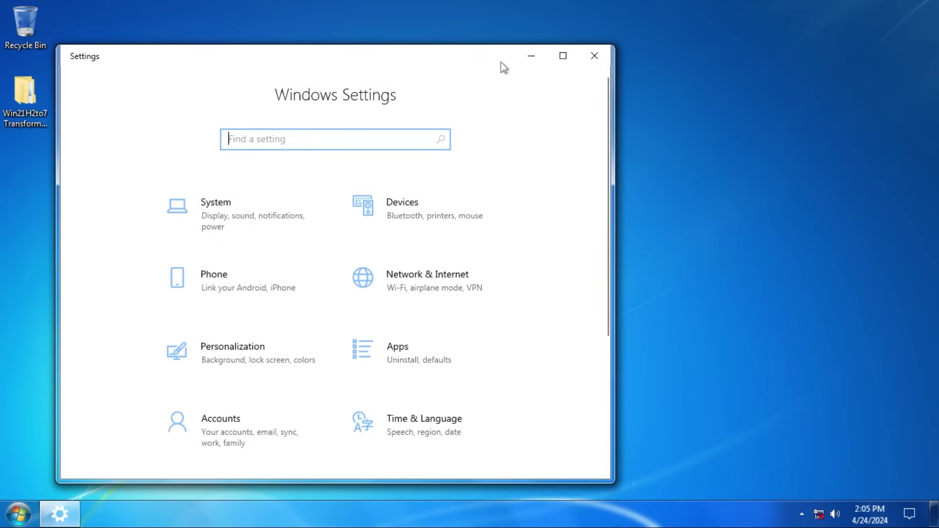
pyautogui.moveTo(499, 59); pyautogui.dragTo(805, 32)
pyautogui.press('super+Tab')
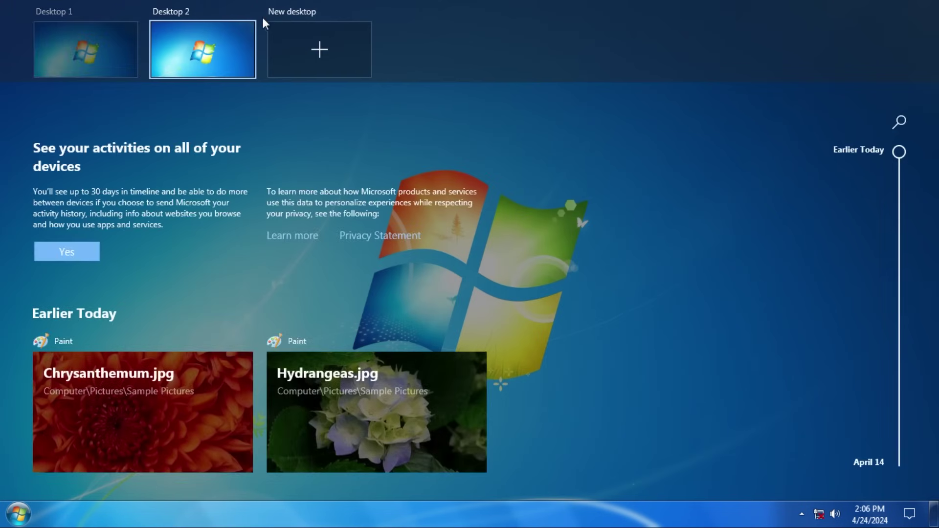
pyautogui.click(293, 196)
# Step: Add a third and a fourth virtual desktop in Task View
pyautogui.press('super+Tab')
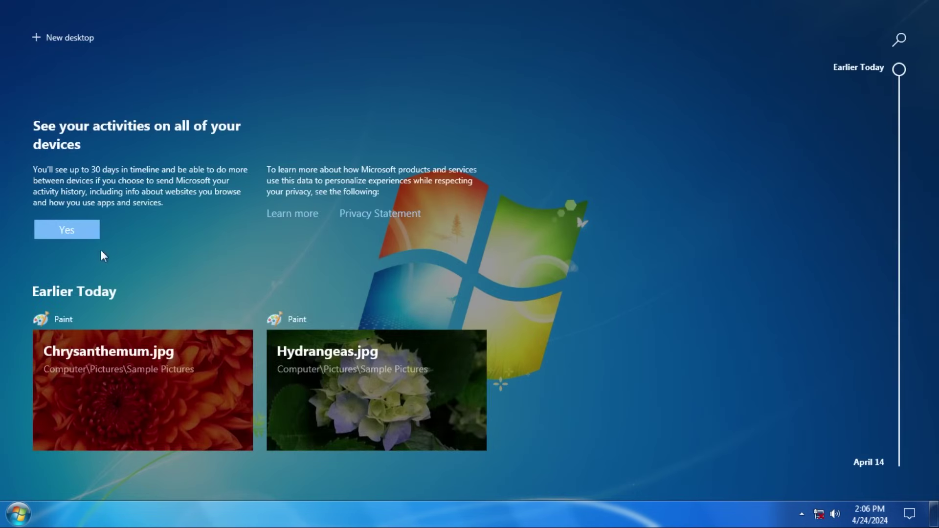
pyautogui.click(93, 230)
pyautogui.moveTo(65, 45)
pyautogui.click(296, 56)
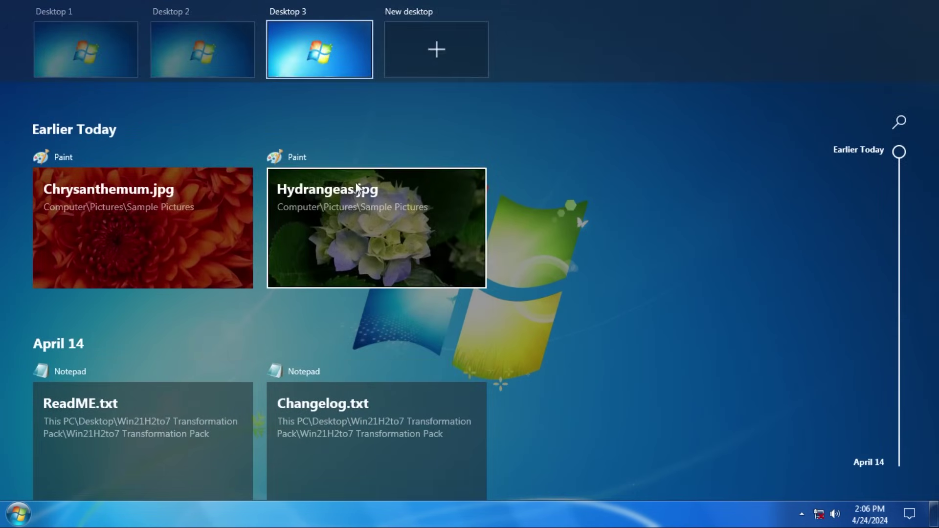
pyautogui.click(436, 52)
# Step: Rename Desktop 3 to 'Third' and return to Desktop 1
pyautogui.rightClick(297, 55)
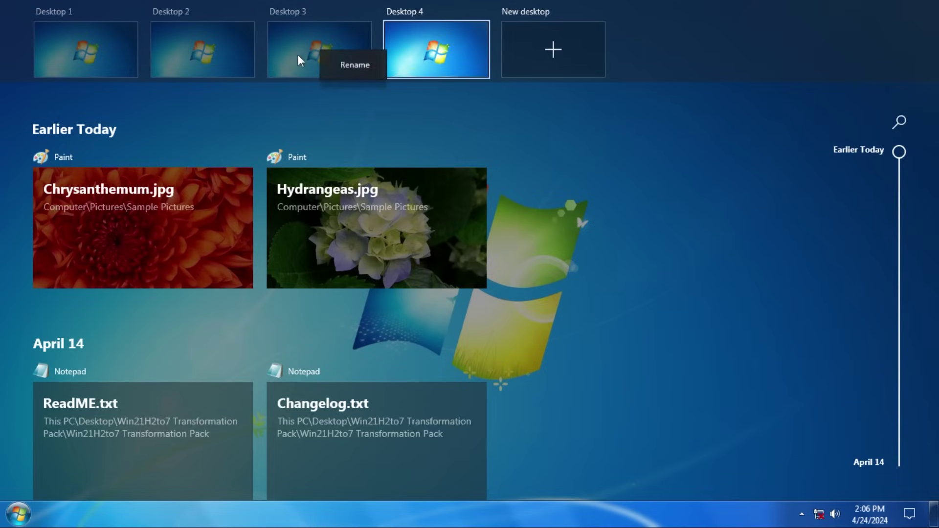
pyautogui.click(351, 64)
pyautogui.write('Third')
pyautogui.press('Return')
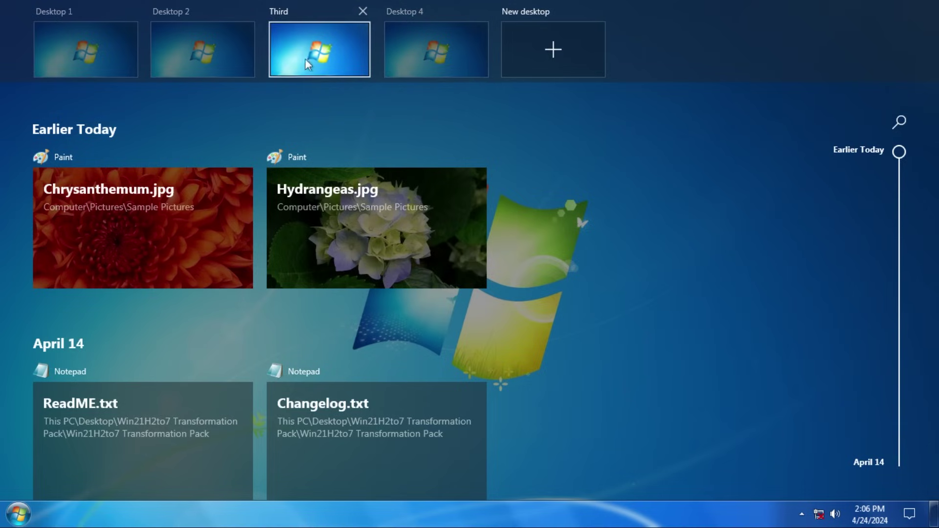
pyautogui.click(65, 55)
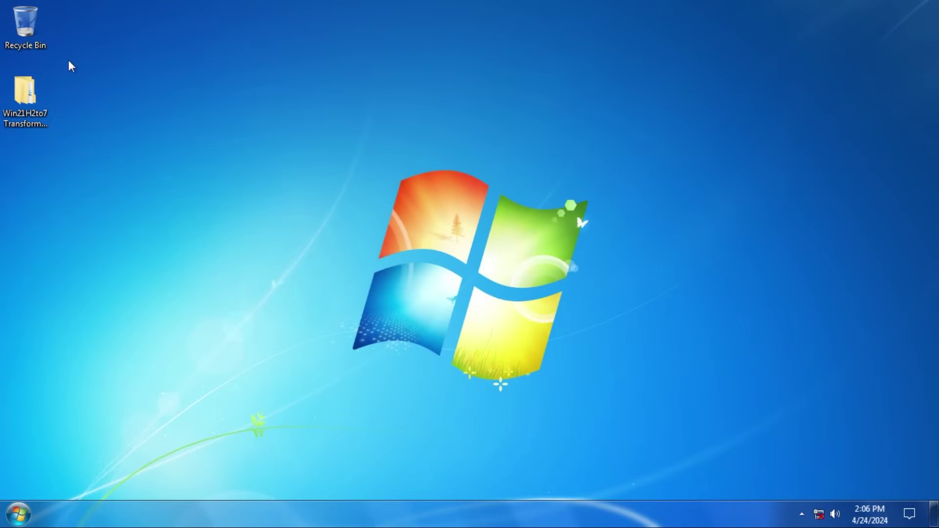
pyautogui.rightClick(68, 60)
# Step: Open Personalization, then launch WordPad with the Run command 'write' to view the dark theme
pyautogui.click(155, 205)
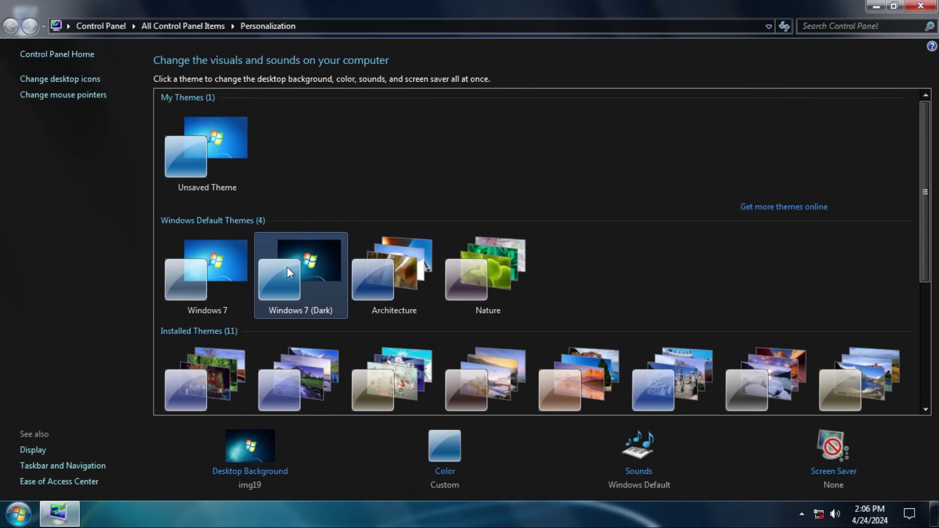
pyautogui.press('super+r')
pyautogui.write('write')
pyautogui.press('Return')
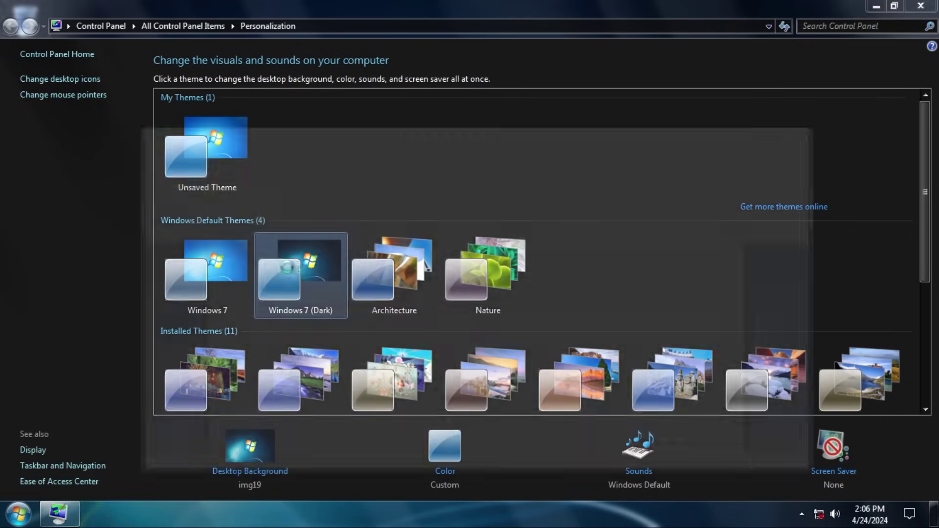
pyautogui.moveTo(427, 139); pyautogui.dragTo(471, 88)
# Step: Launch Paint with 'mspaint', look at its file menu, and close it
pyautogui.press('super+r')
pyautogui.write('mspaint')
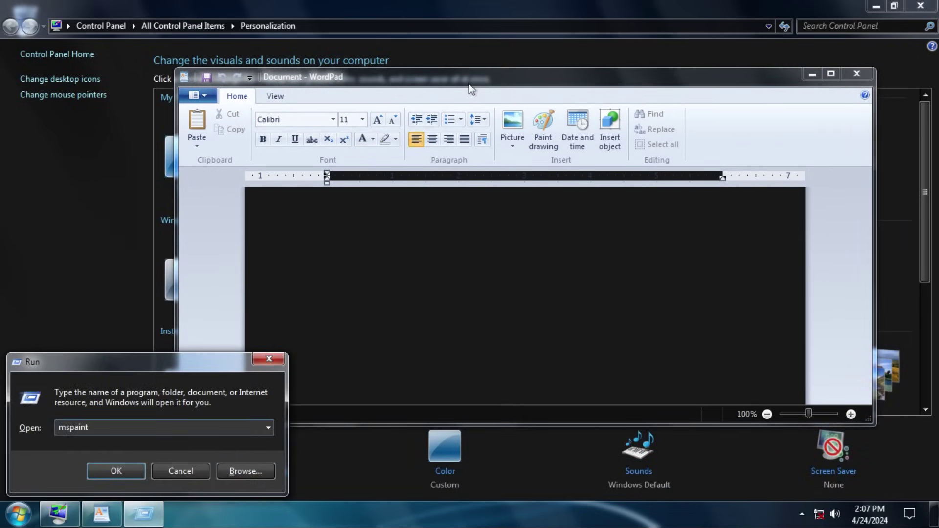
pyautogui.press('Return')
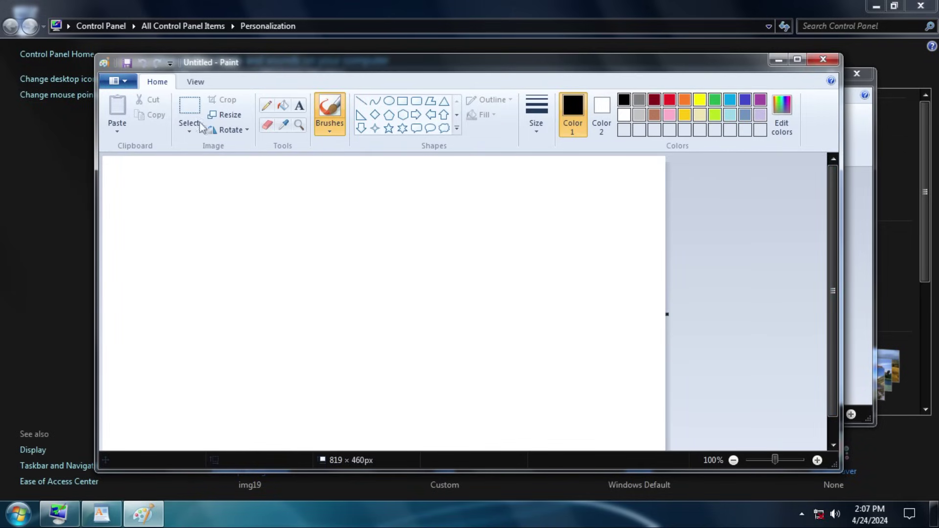
pyautogui.click(119, 81)
pyautogui.click(122, 80)
pyautogui.click(824, 60)
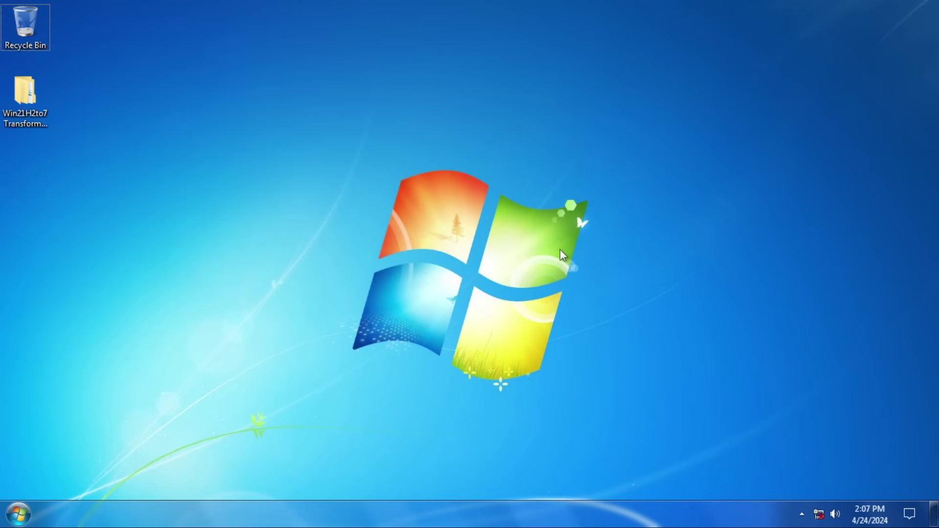
pyautogui.press('super')
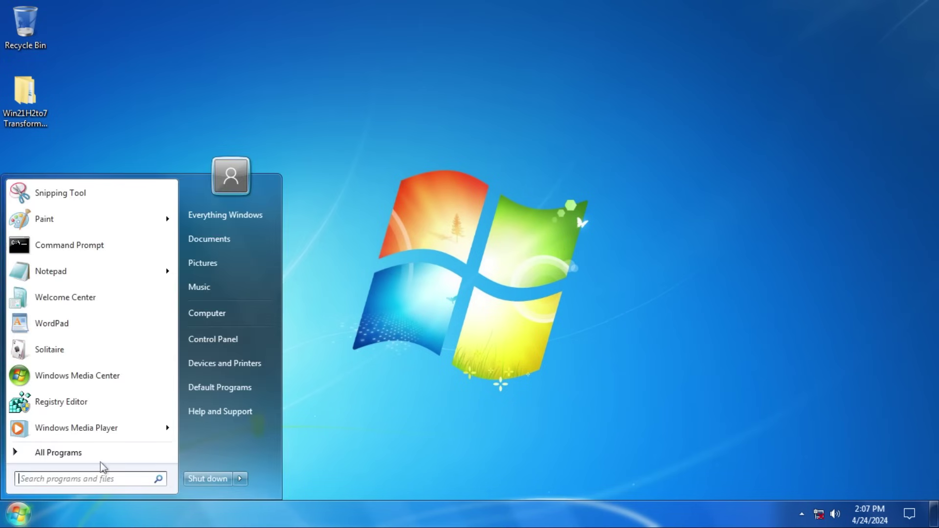
pyautogui.click(93, 450)
pyautogui.click(42, 307)
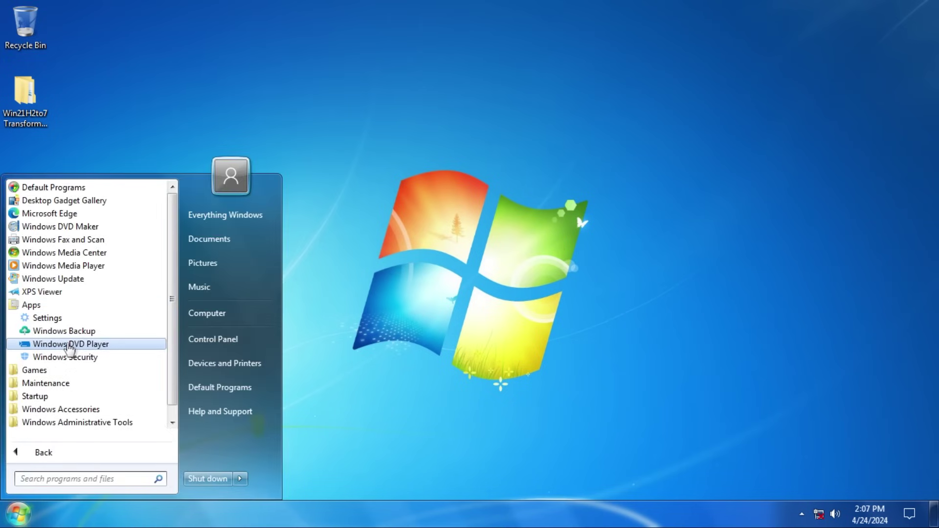
pyautogui.write('dvd maker')
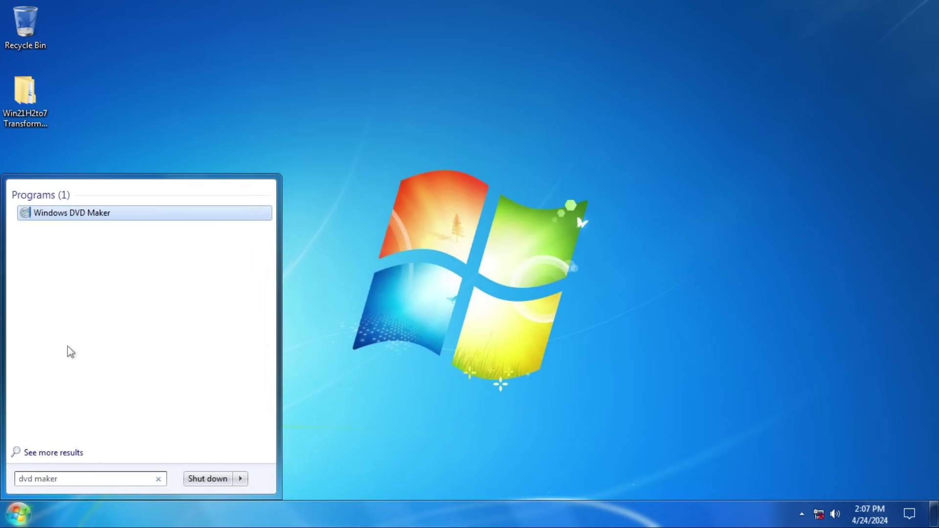
pyautogui.press('Return')
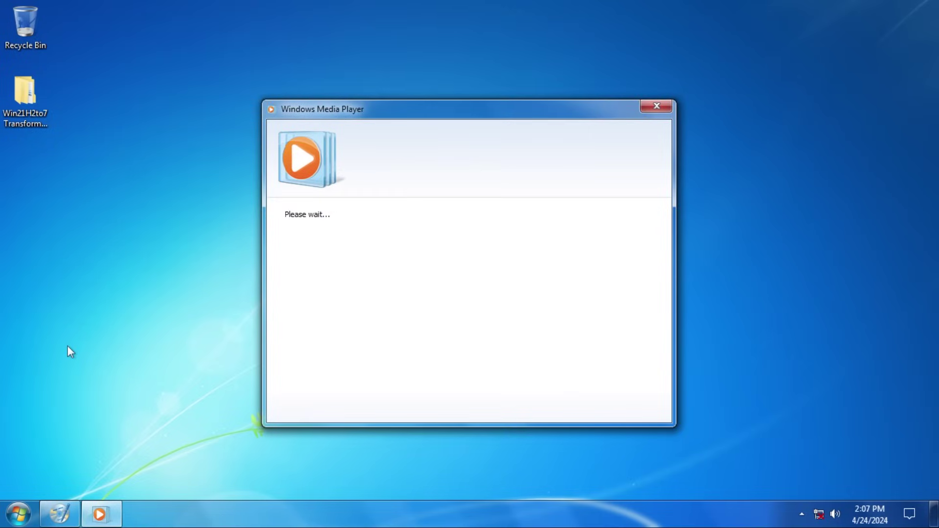
pyautogui.click(551, 281)
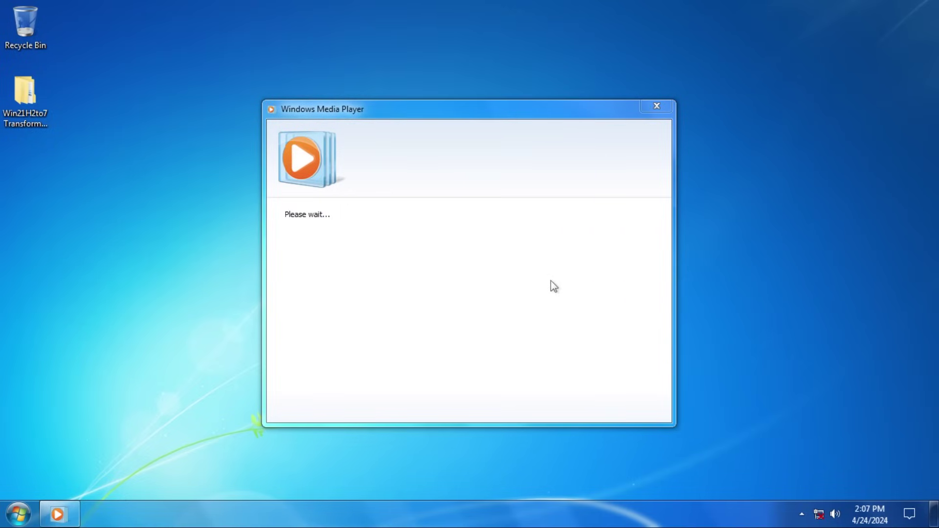
pyautogui.click(658, 106)
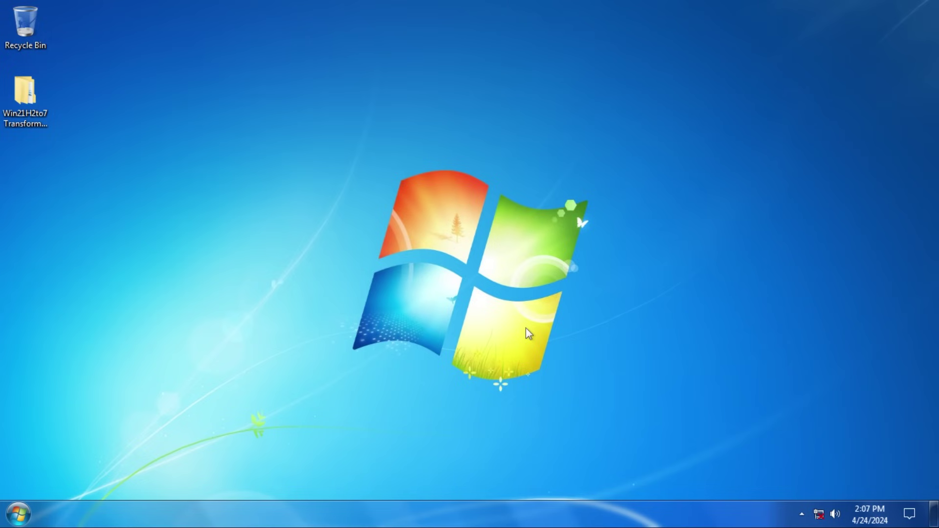
pyautogui.press('super+r')
pyautogui.write('explorer')
pyautogui.press('Return')
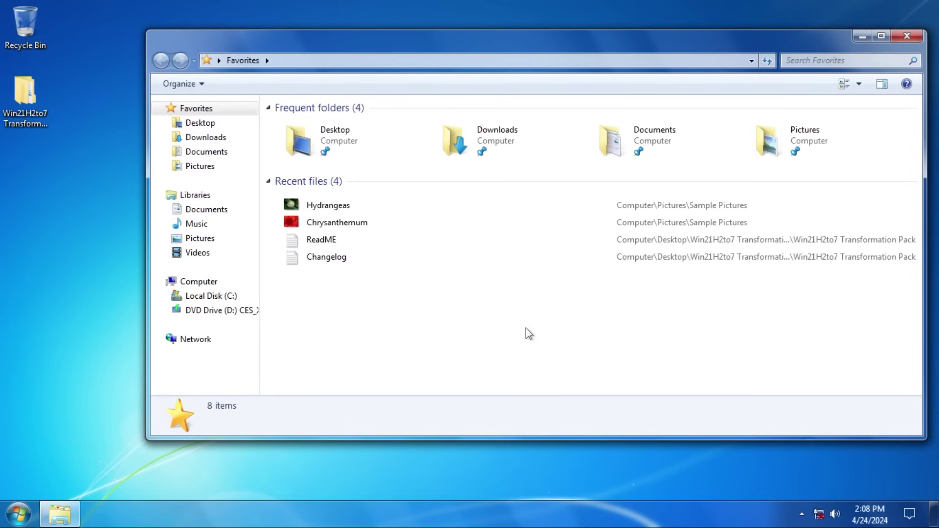
pyautogui.press('super+r')
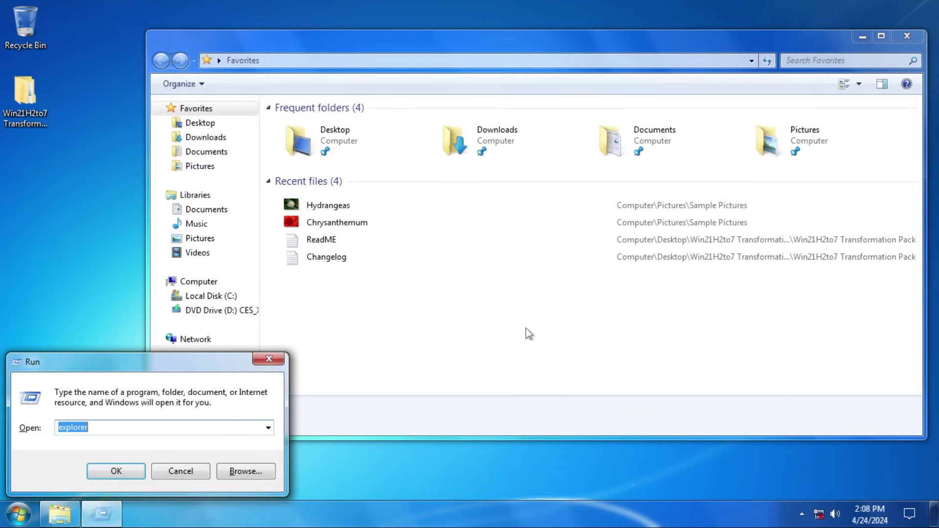
pyautogui.write('notepad')
pyautogui.press('Return')
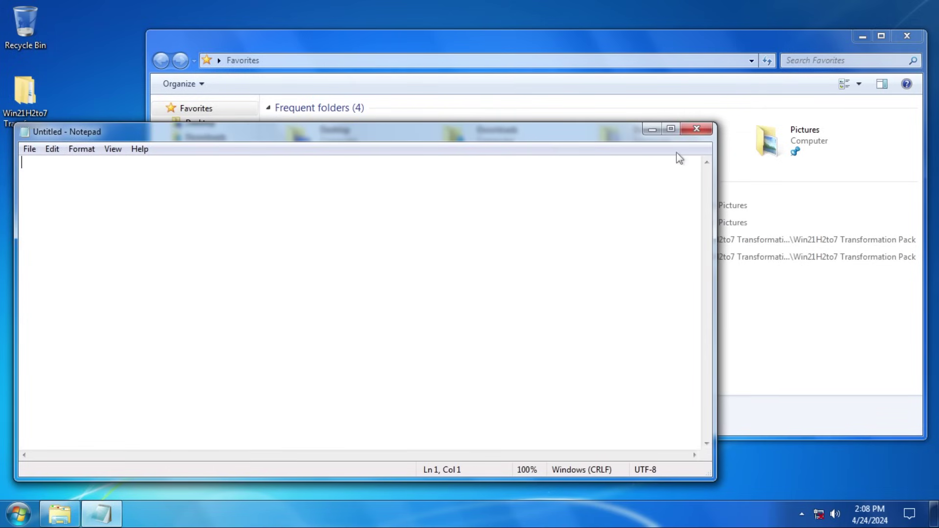
pyautogui.click(697, 130)
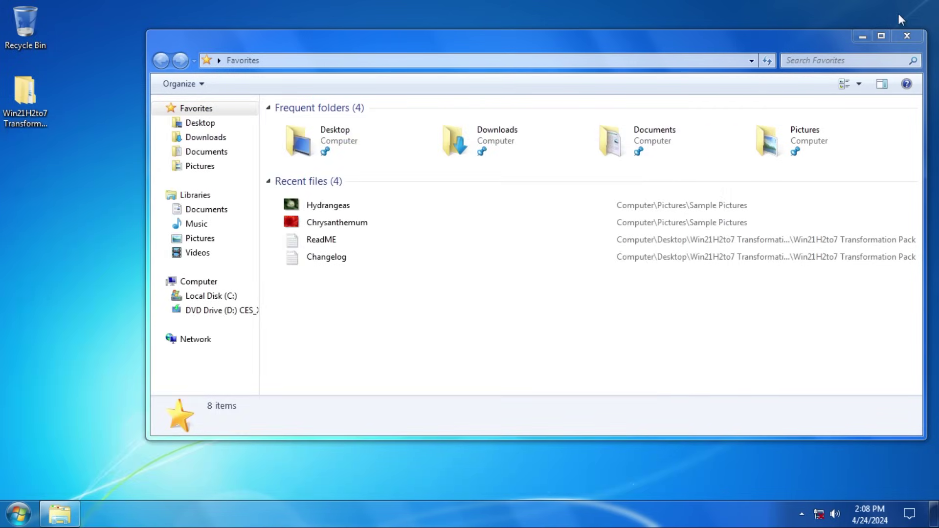
pyautogui.click(908, 35)
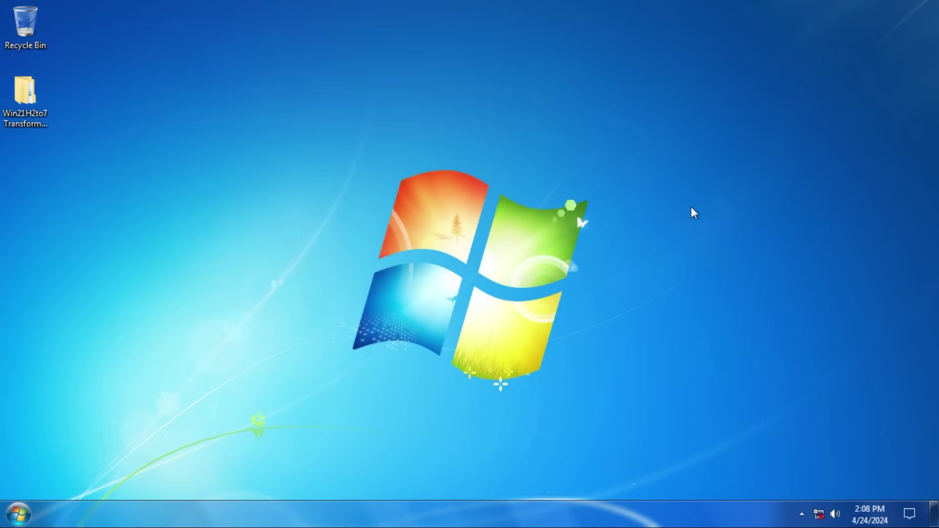